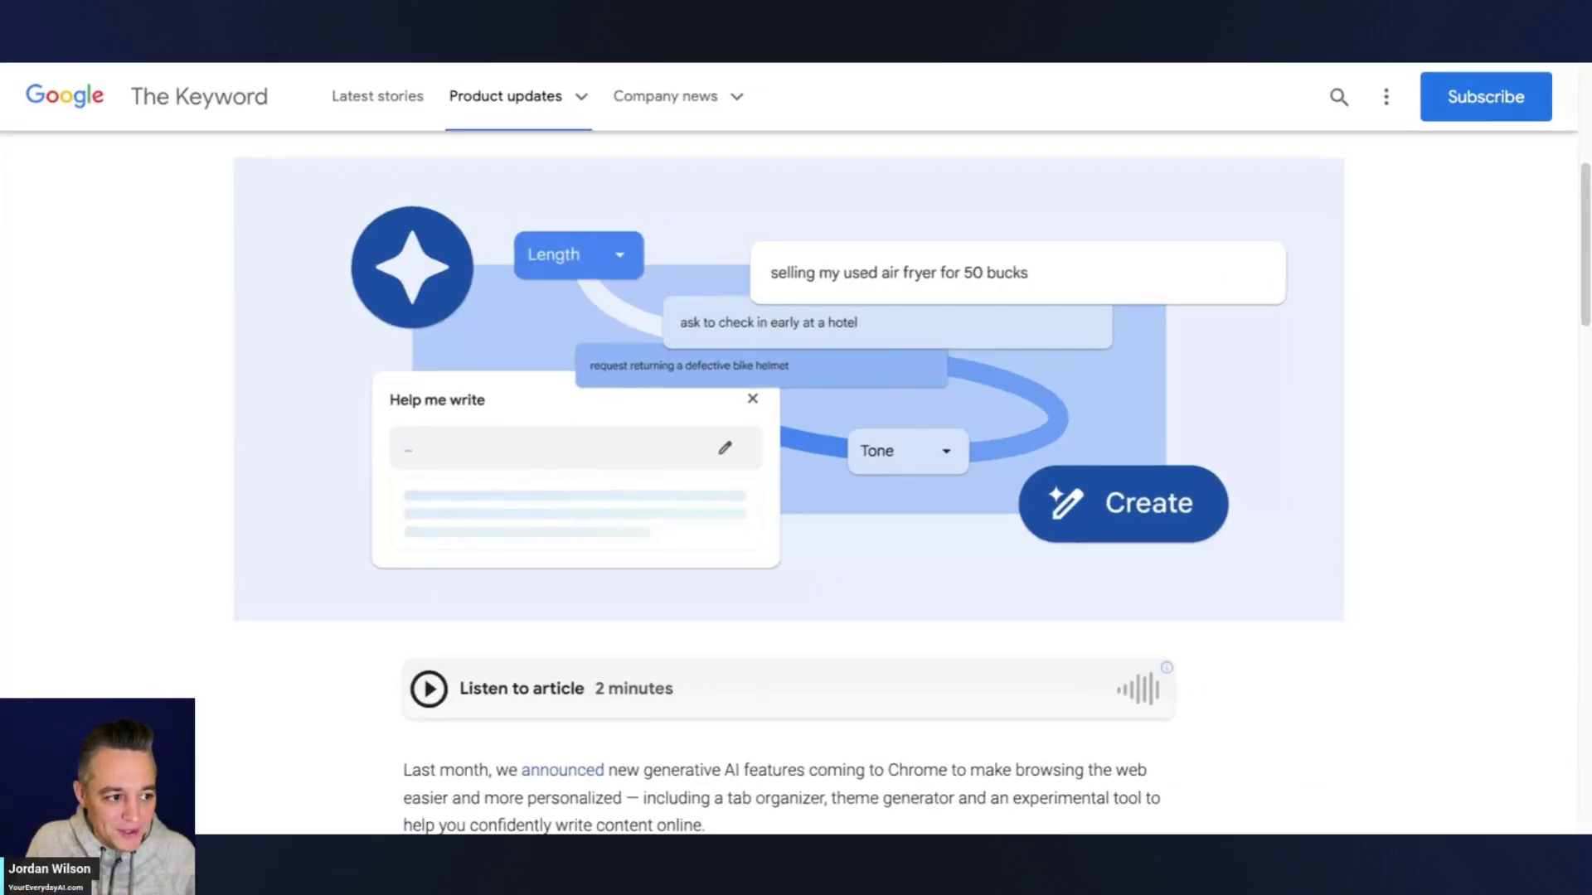
- Back on the Keyword article, highlight the publication date, then scroll to the hotel check-in Help me write demo
{"action": "key", "text": "ctrl+Tab"}
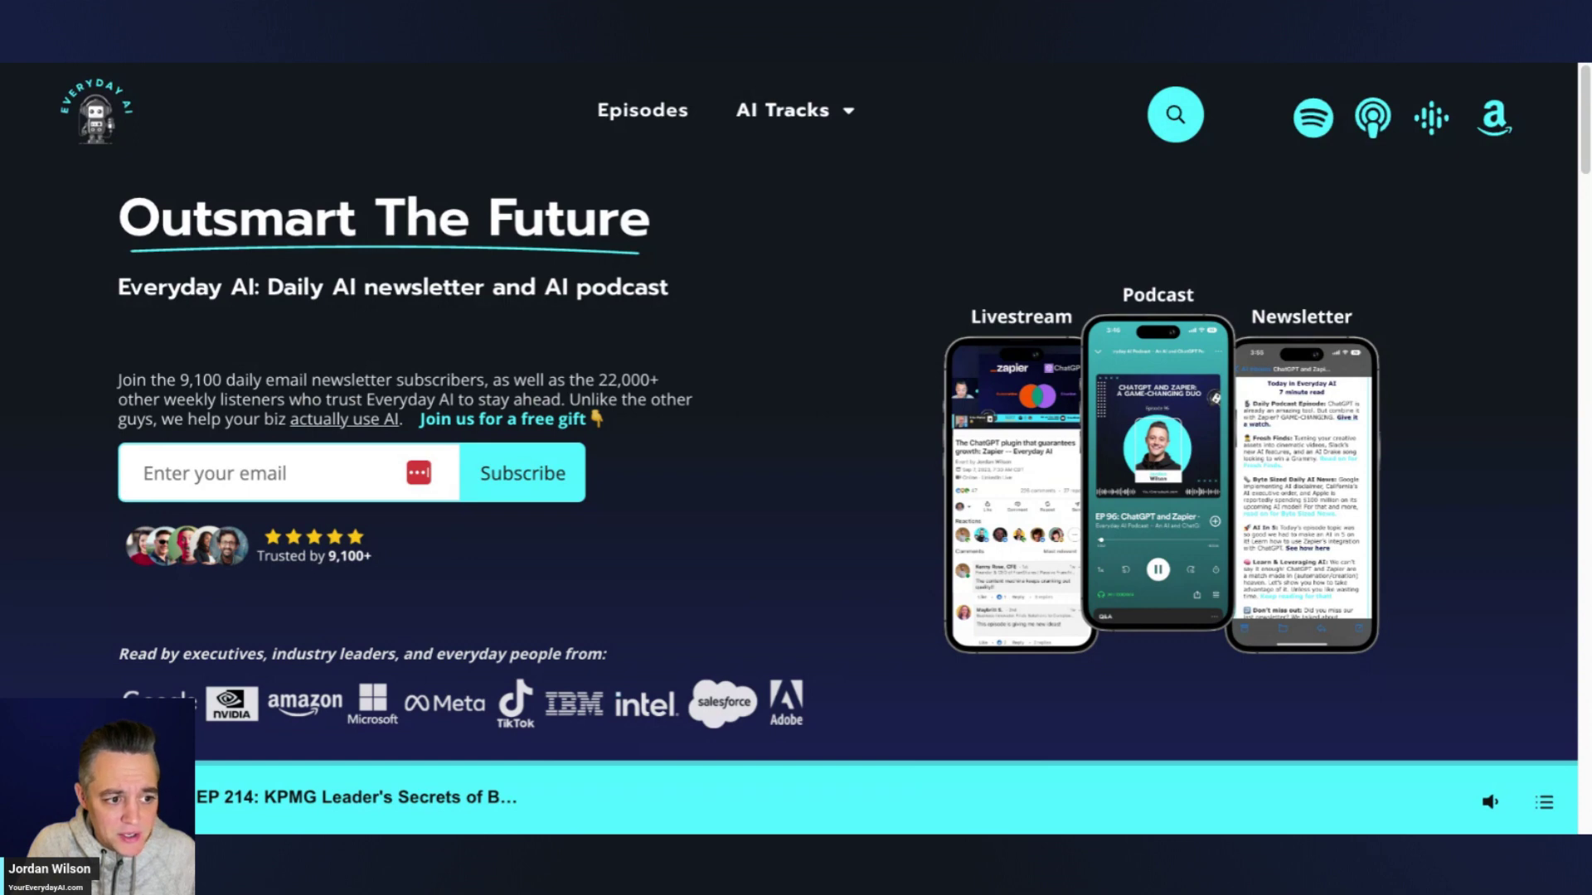
{"action": "key", "text": "ctrl+Tab"}
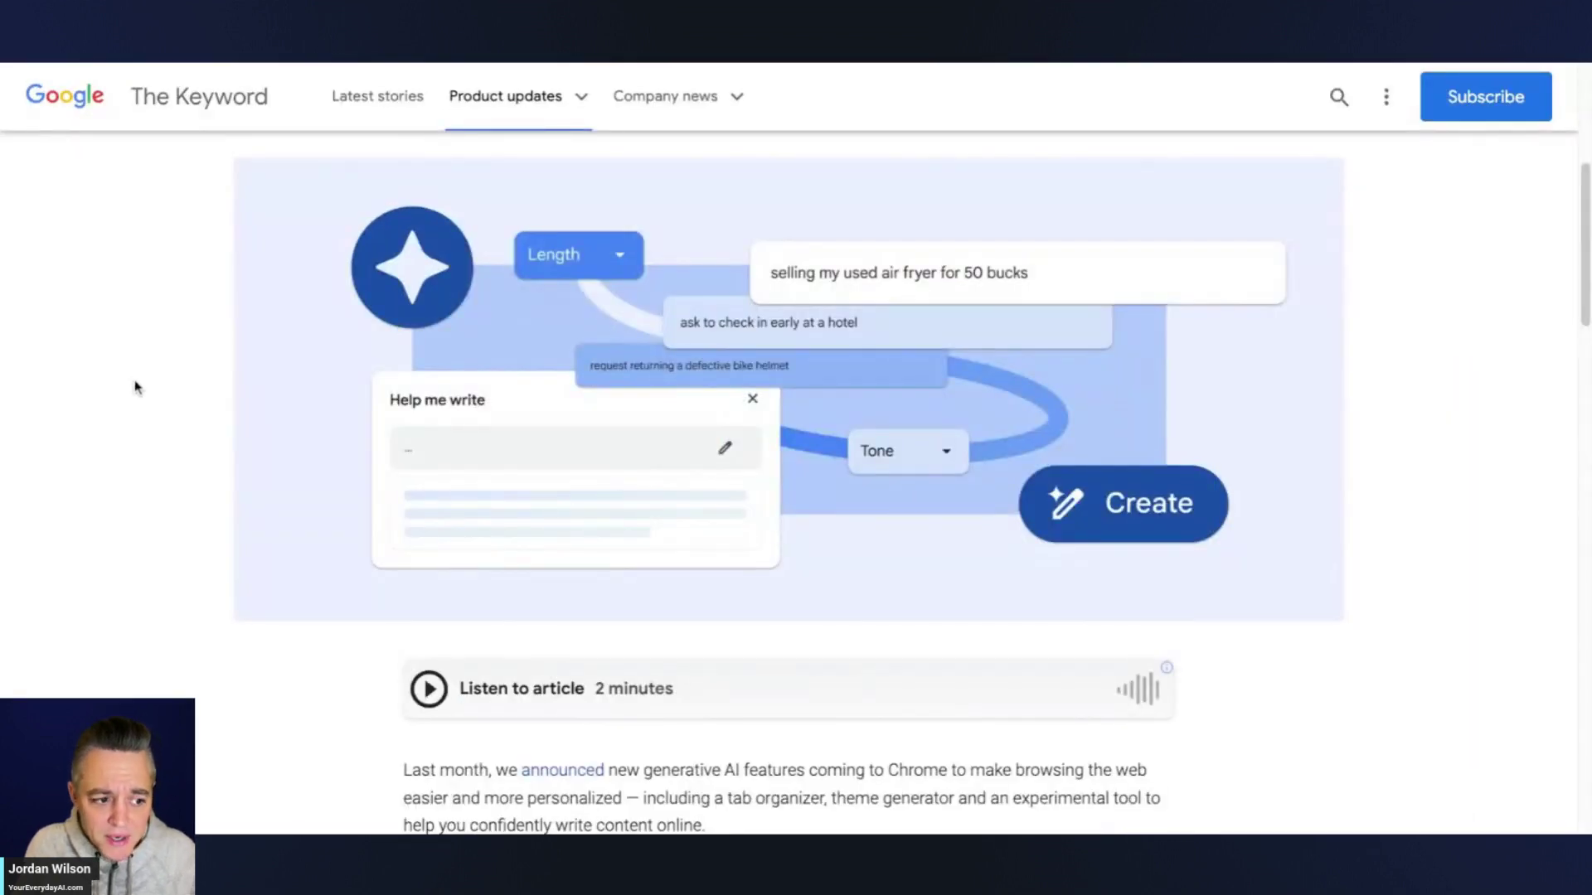
{"action": "scroll", "coordinate": [137, 387], "scroll_direction": "up", "scroll_amount": 5}
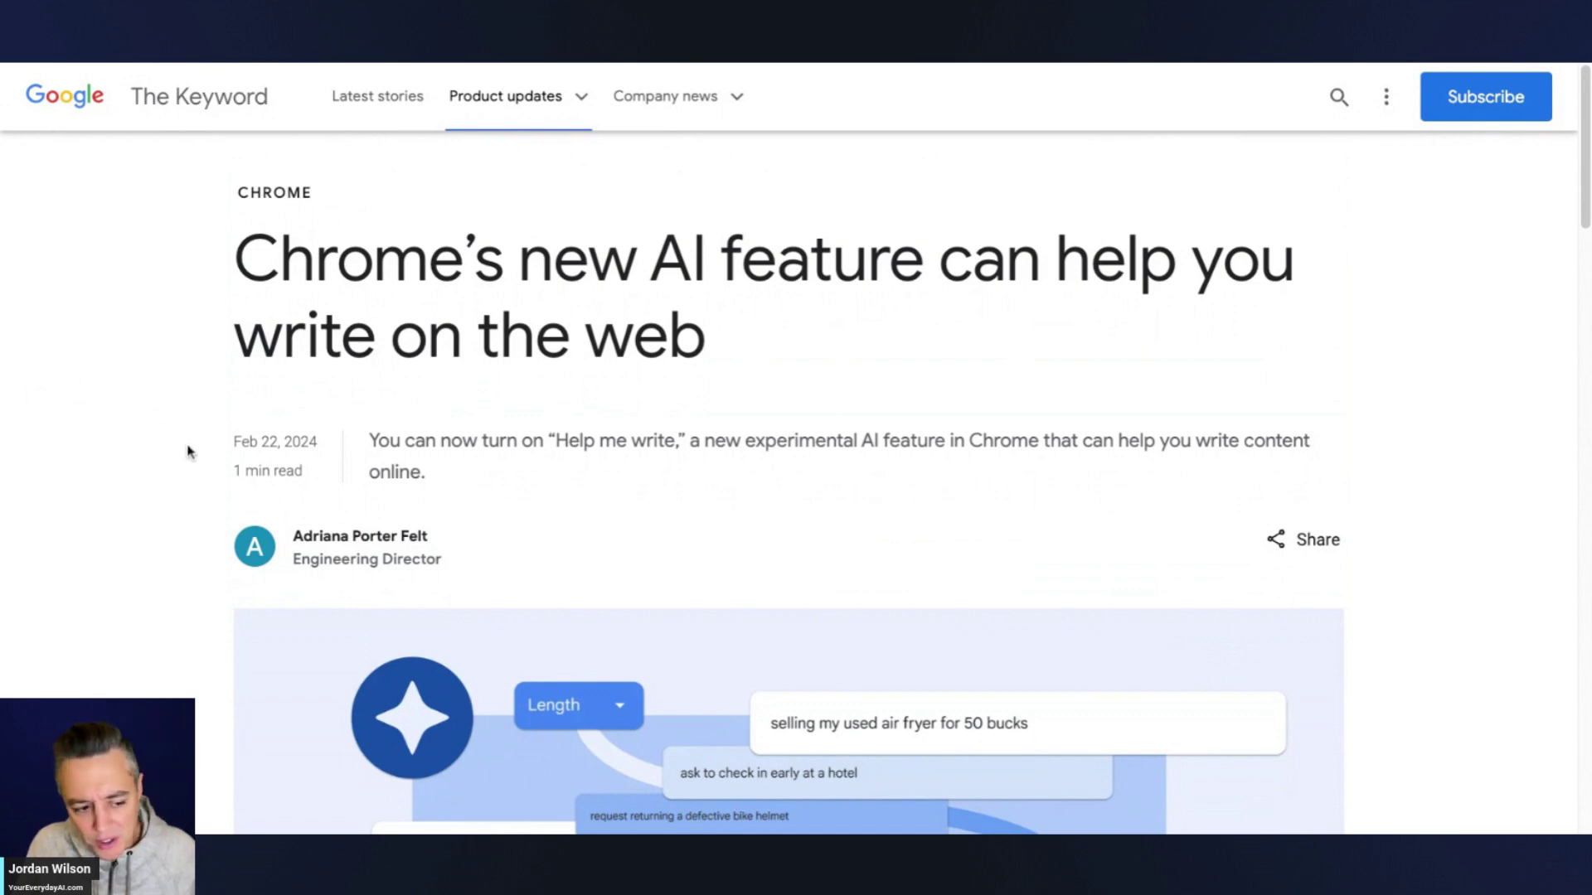
{"action": "triple_click", "coordinate": [235, 440]}
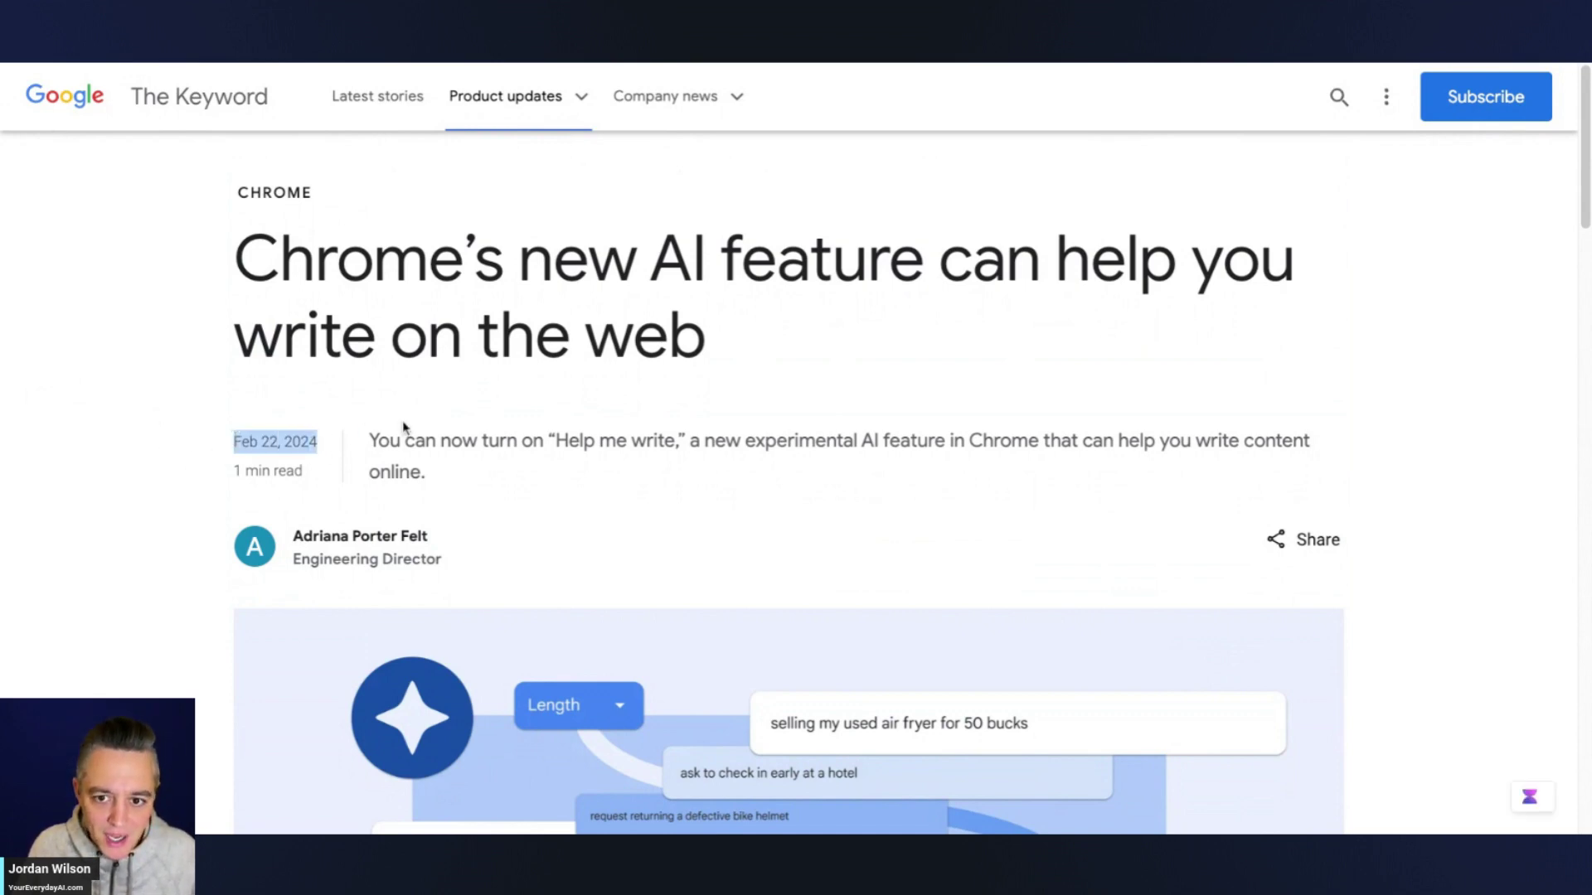
{"action": "left_click", "coordinate": [445, 353]}
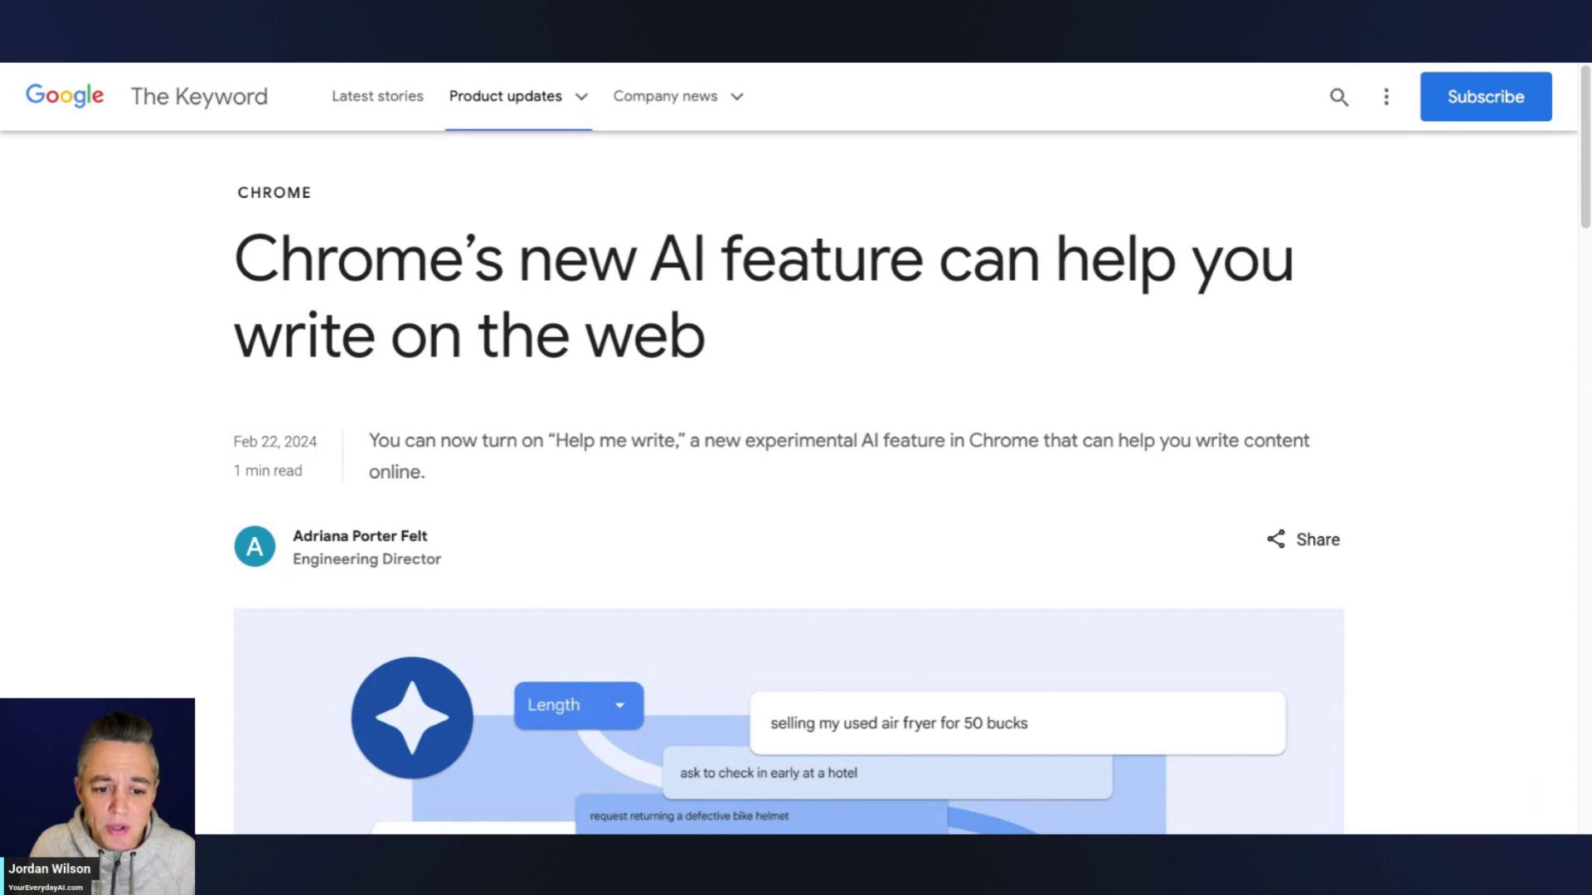
{"action": "scroll", "coordinate": [624, 377], "scroll_direction": "down", "scroll_amount": 10}
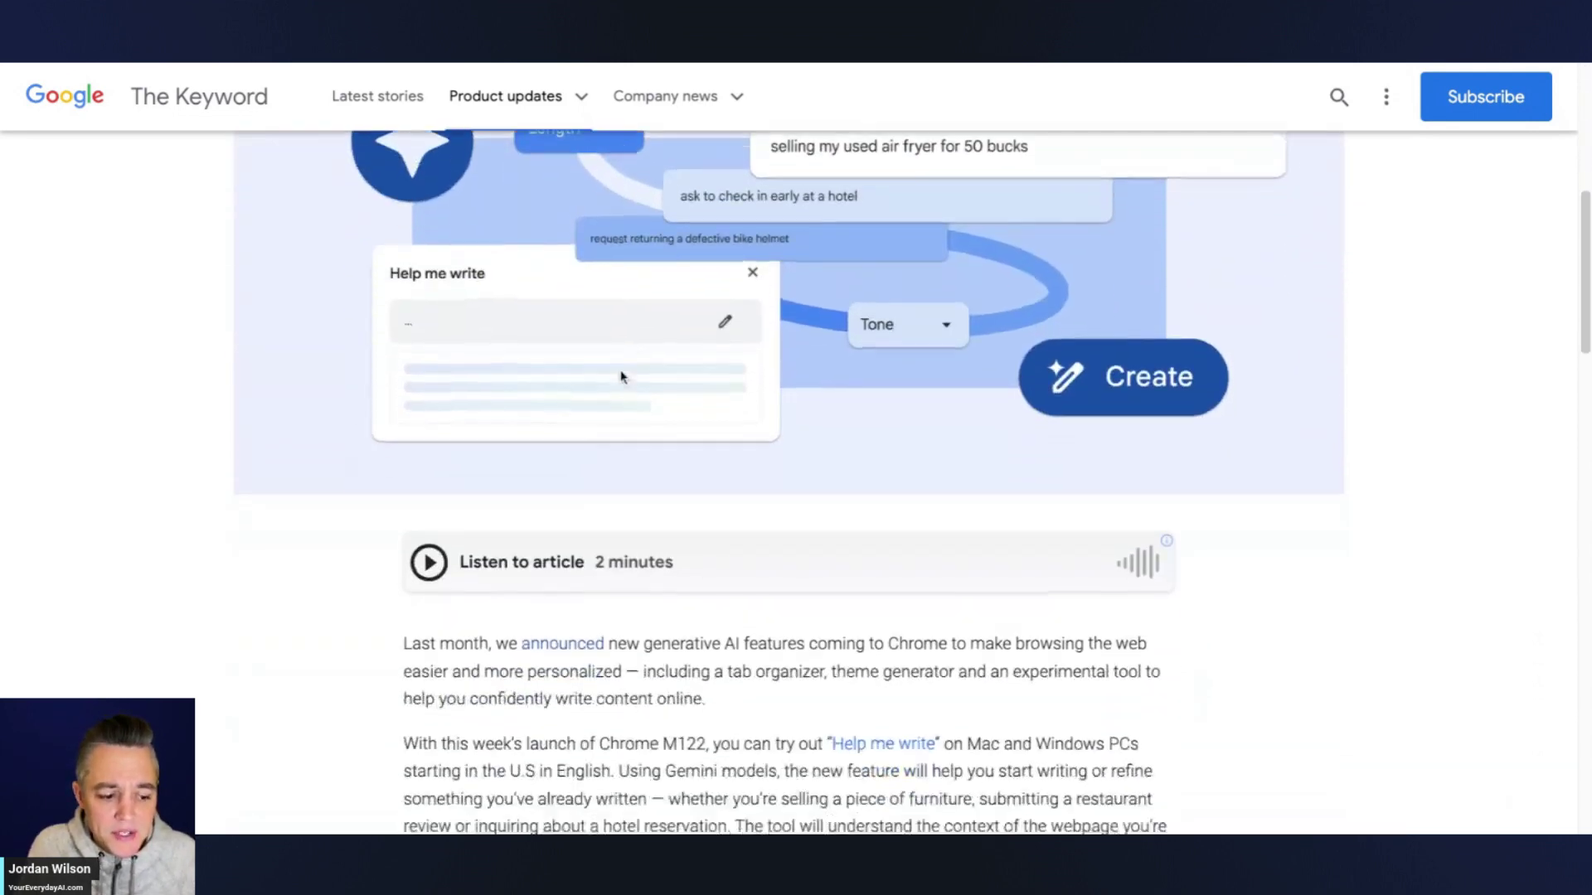
{"action": "scroll", "coordinate": [623, 377], "scroll_direction": "down", "scroll_amount": 10}
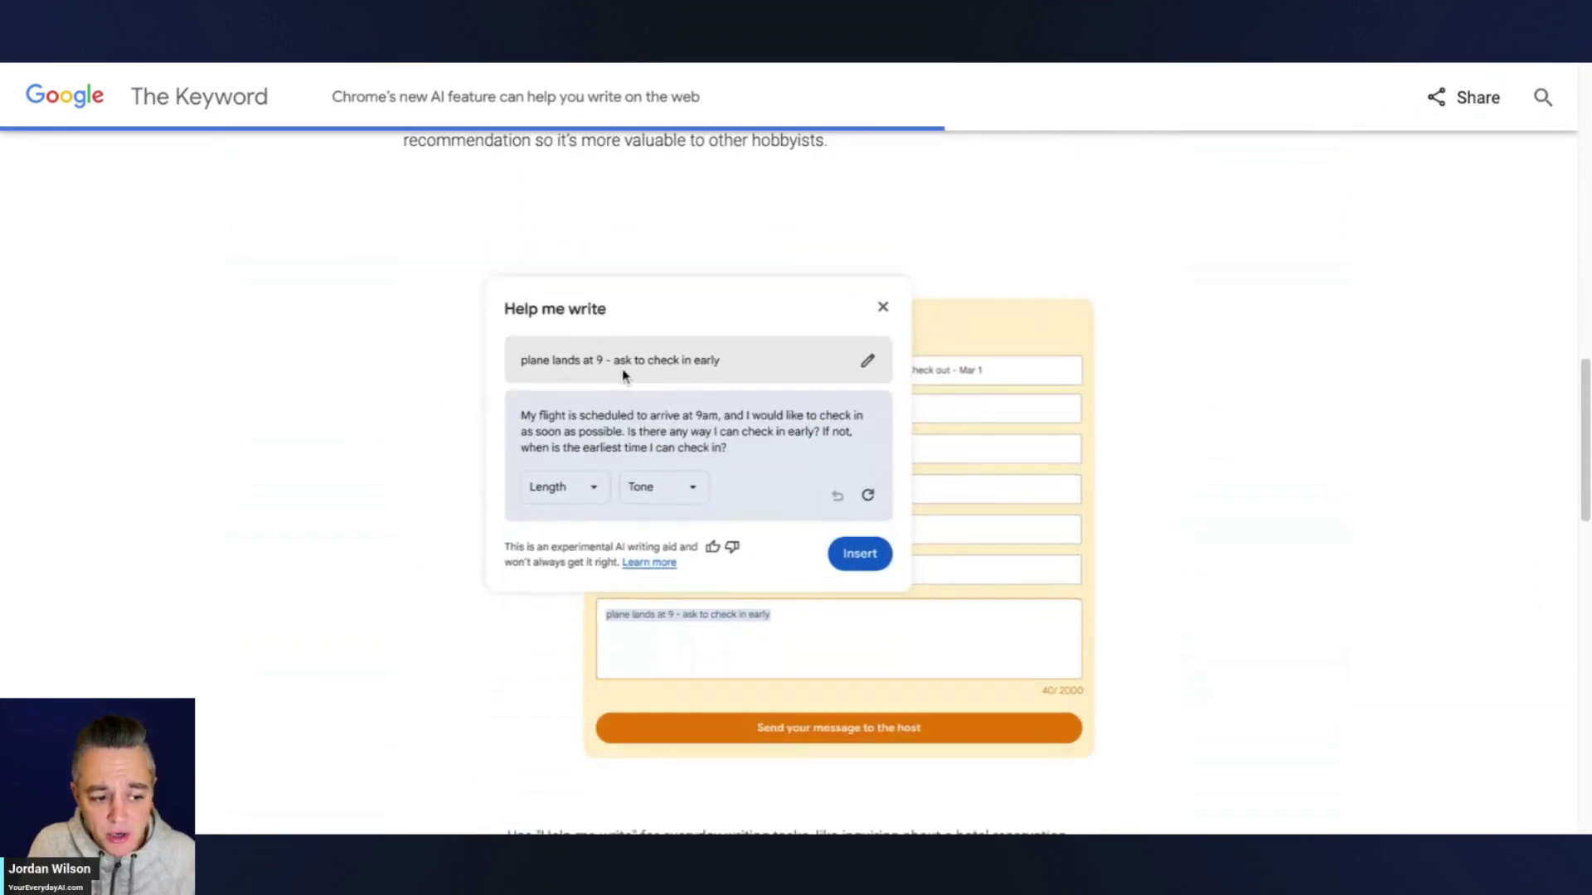
{"action": "scroll", "coordinate": [623, 374], "scroll_direction": "up", "scroll_amount": 1}
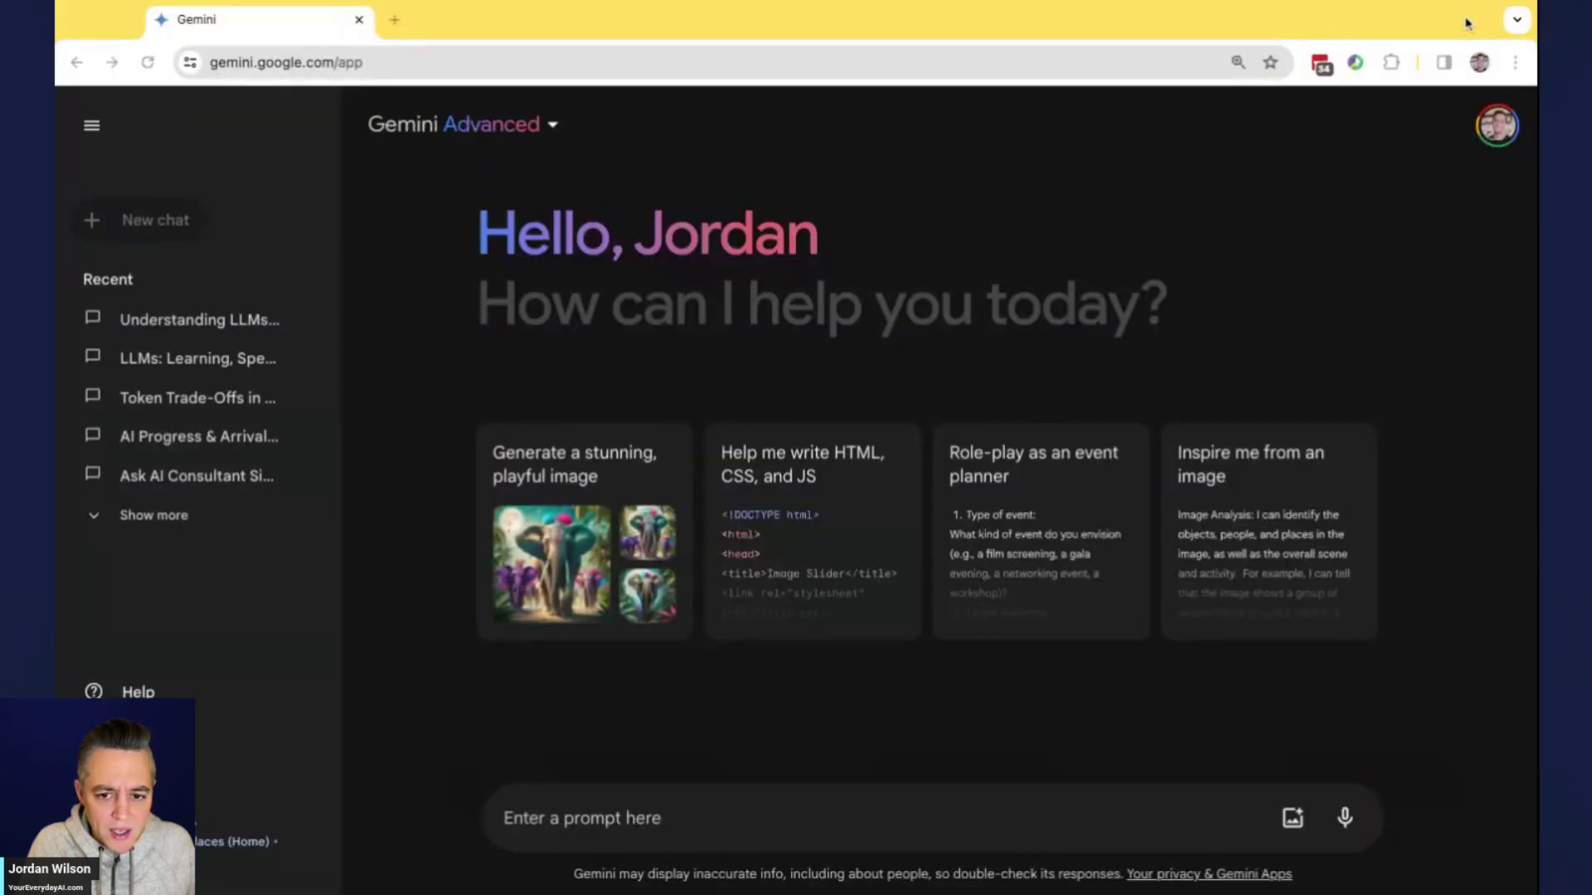
- Look over the available Gemini models, then go to Extensions from Gemini's settings
{"action": "left_click", "coordinate": [1468, 26]}
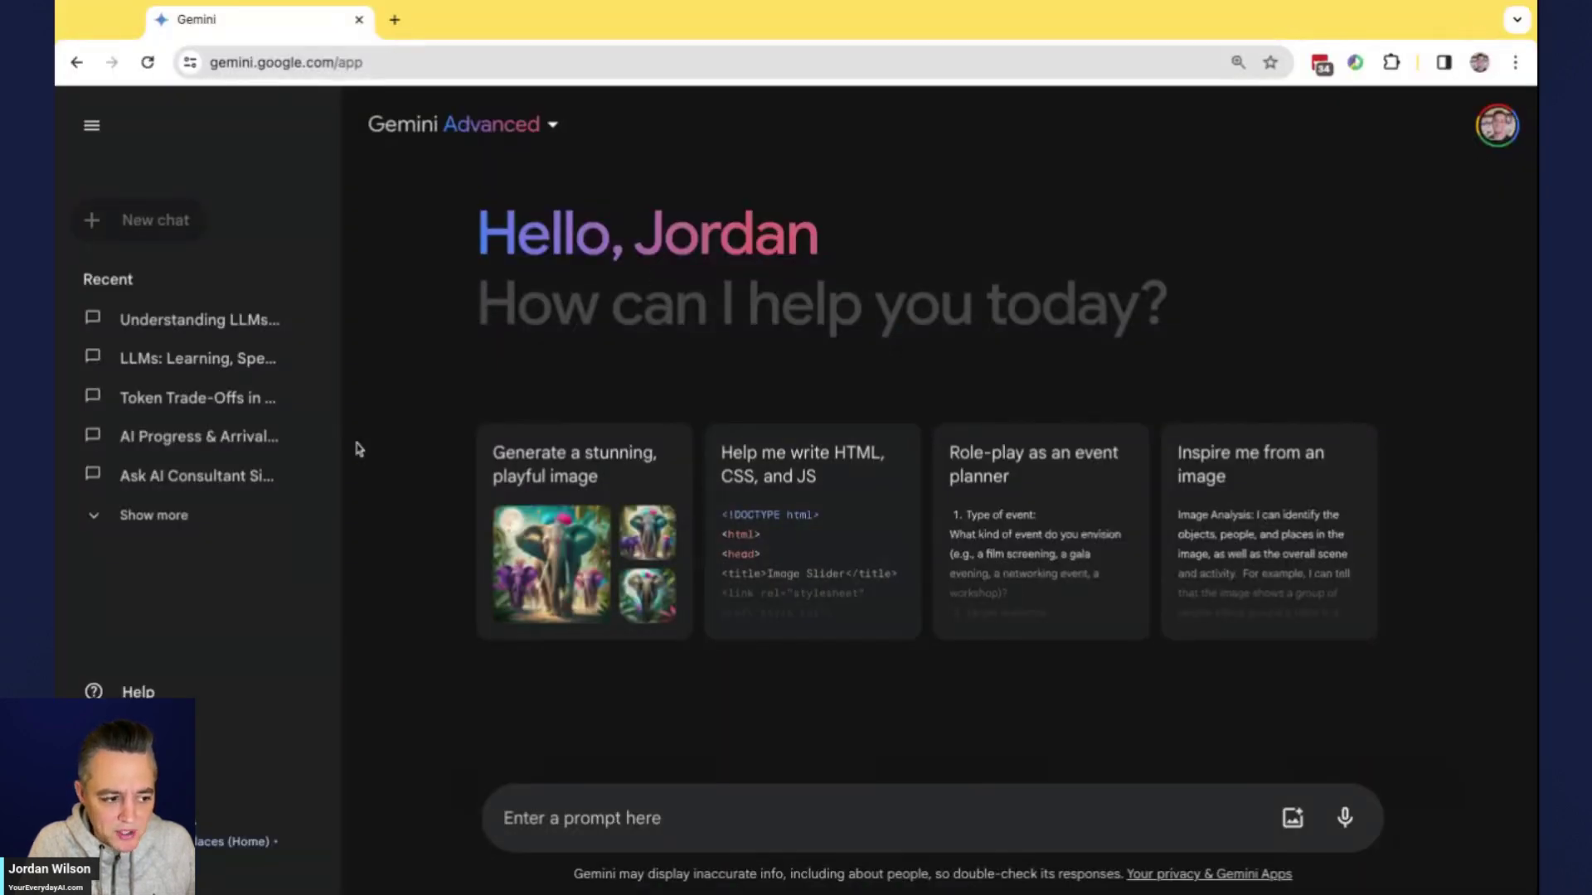
{"action": "left_click", "coordinate": [551, 126]}
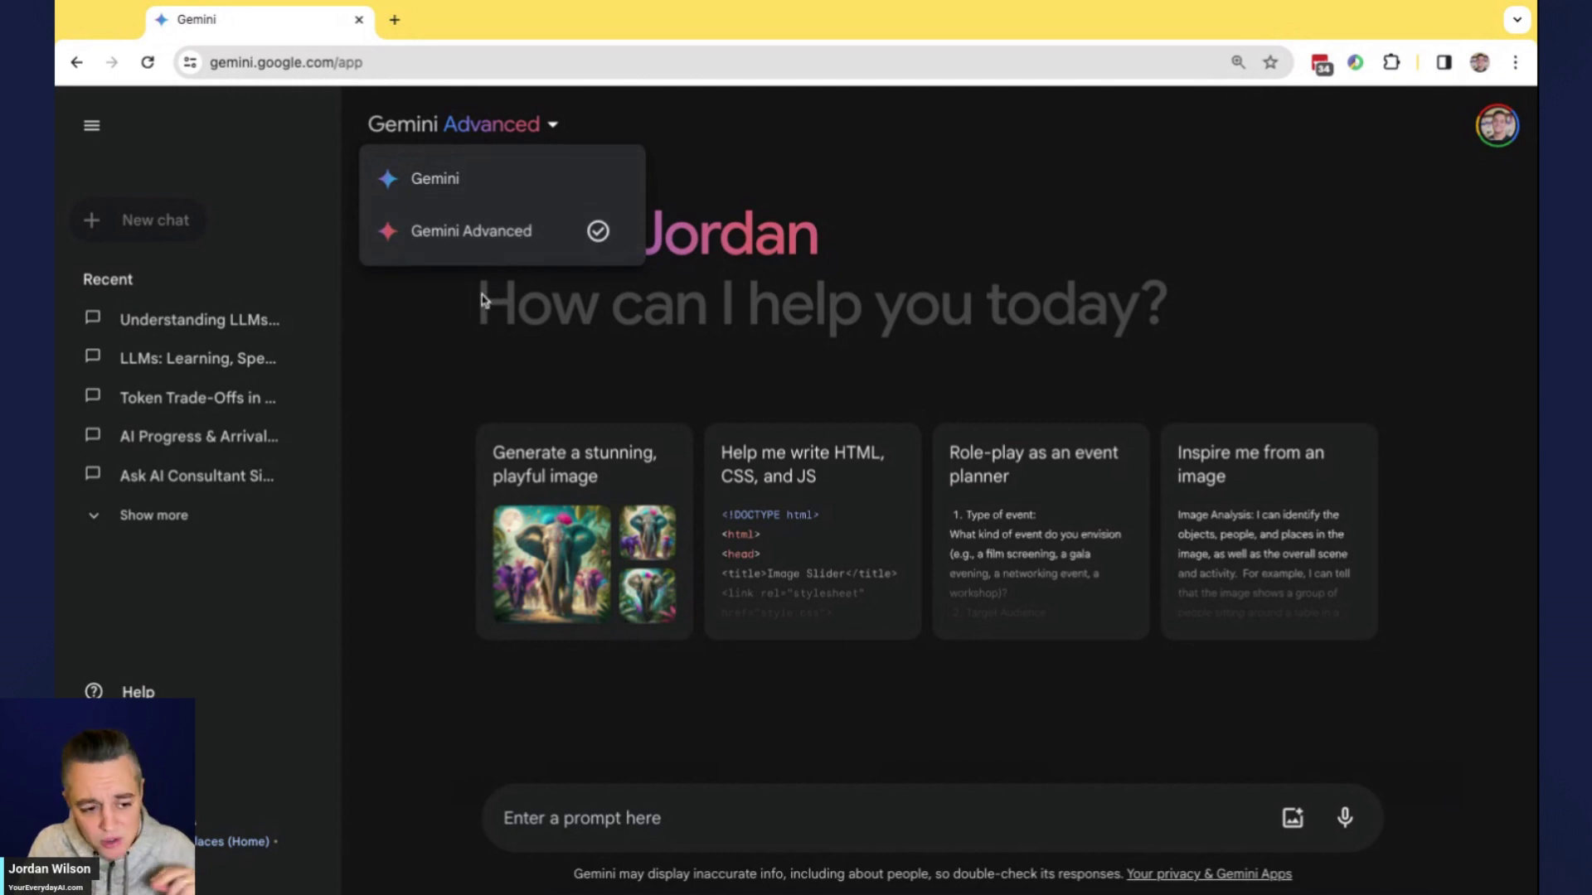
{"action": "left_click", "coordinate": [419, 359]}
{"action": "left_click", "coordinate": [224, 771]}
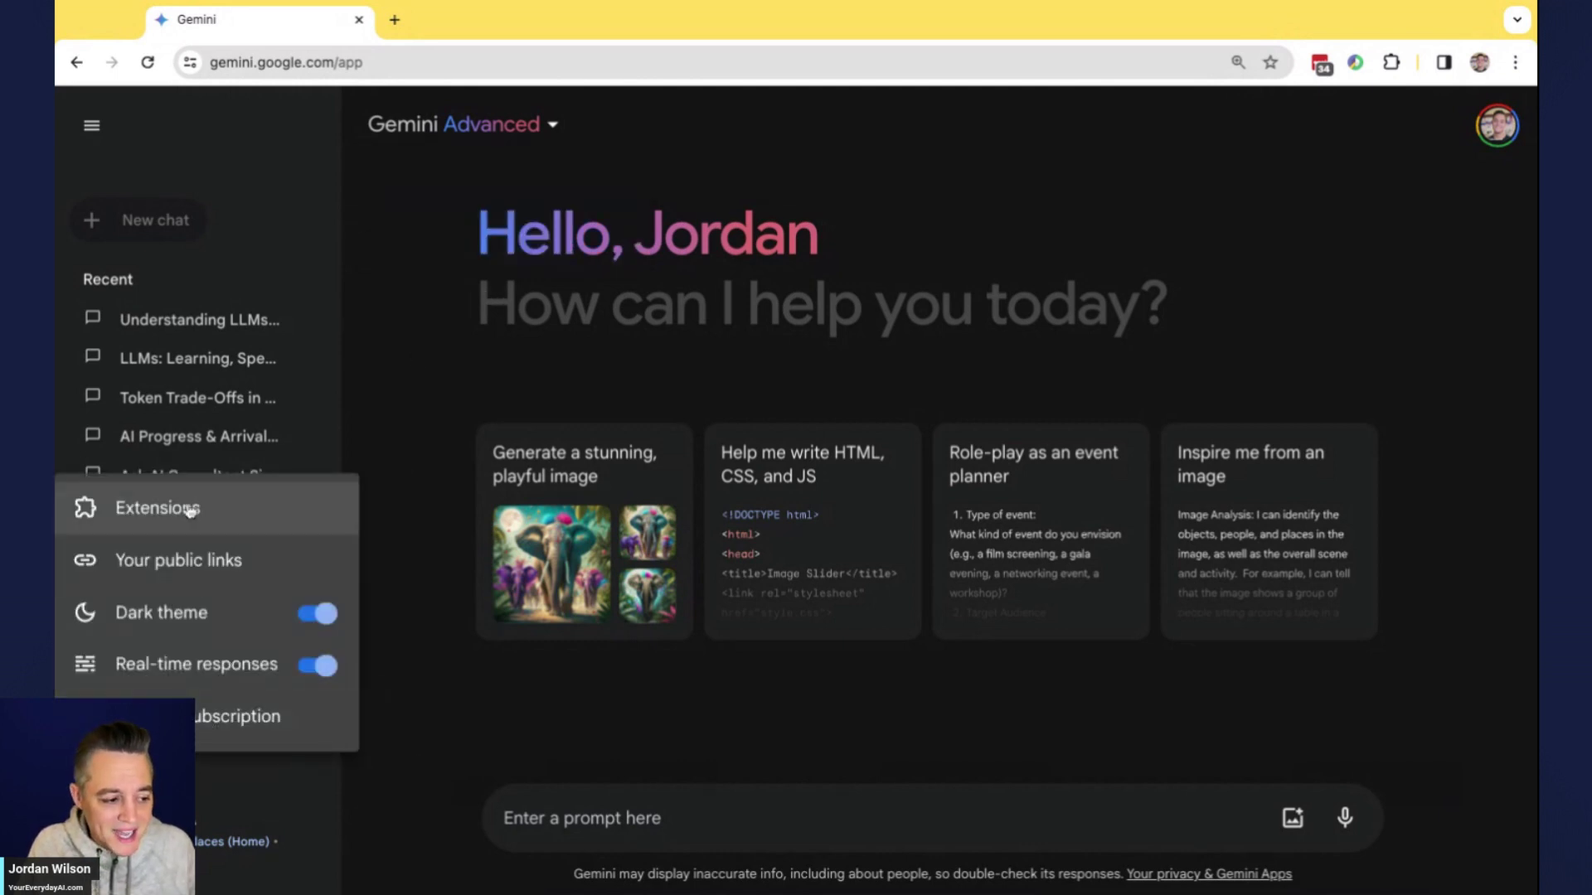
{"action": "left_click", "coordinate": [240, 506]}
- Scroll through the Extensions list showing the Google Flights, Hotels and Maps extensions
{"action": "scroll", "coordinate": [831, 372], "scroll_direction": "down", "scroll_amount": 1}
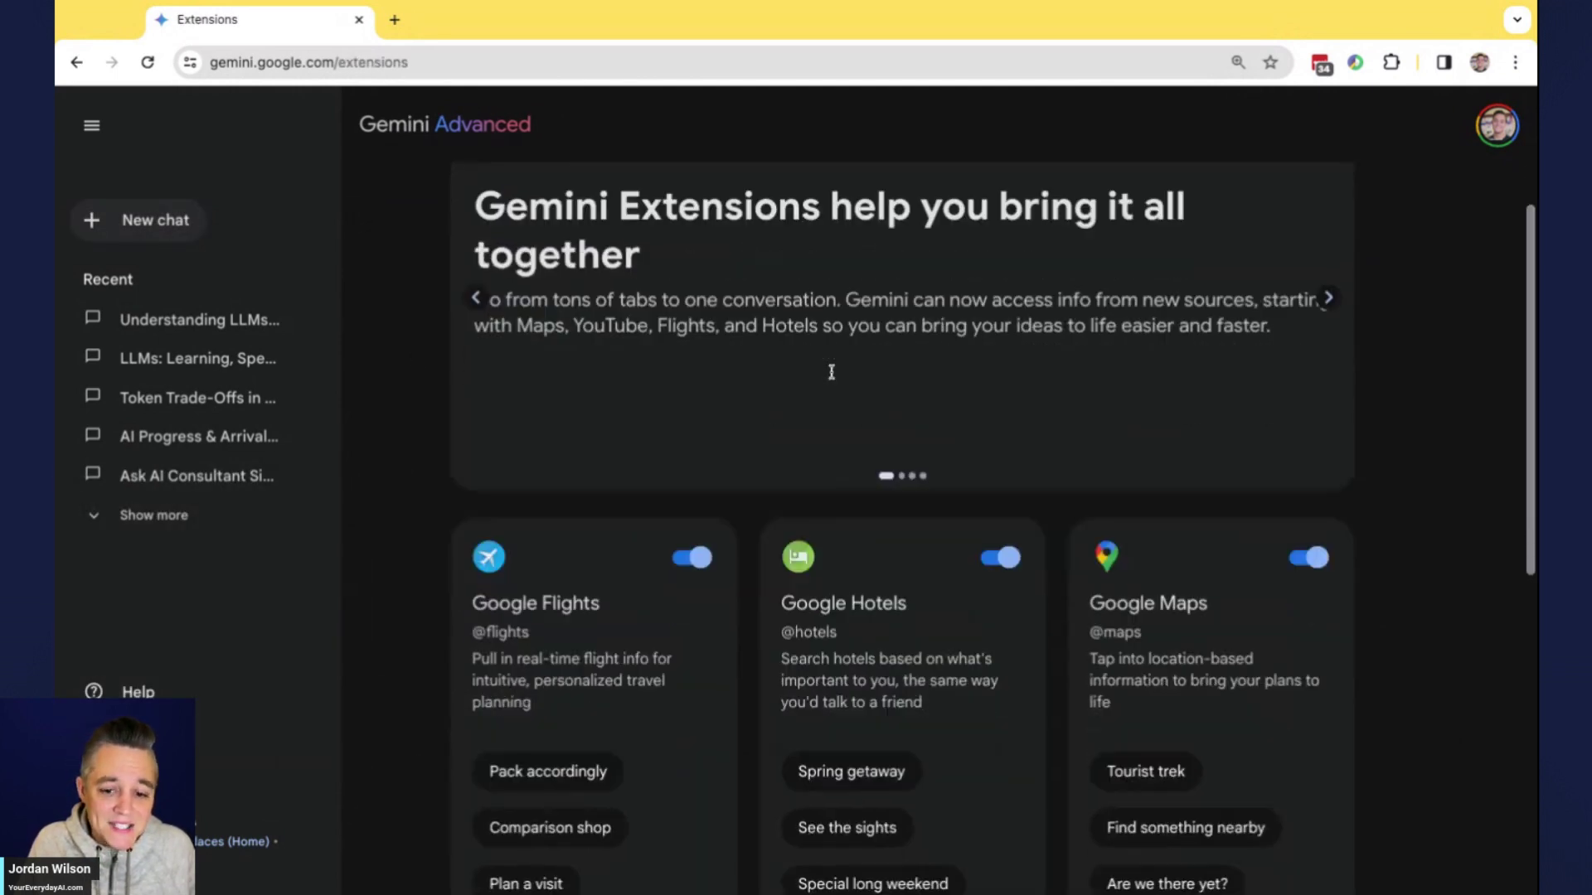
{"action": "scroll", "coordinate": [831, 372], "scroll_direction": "down", "scroll_amount": 3}
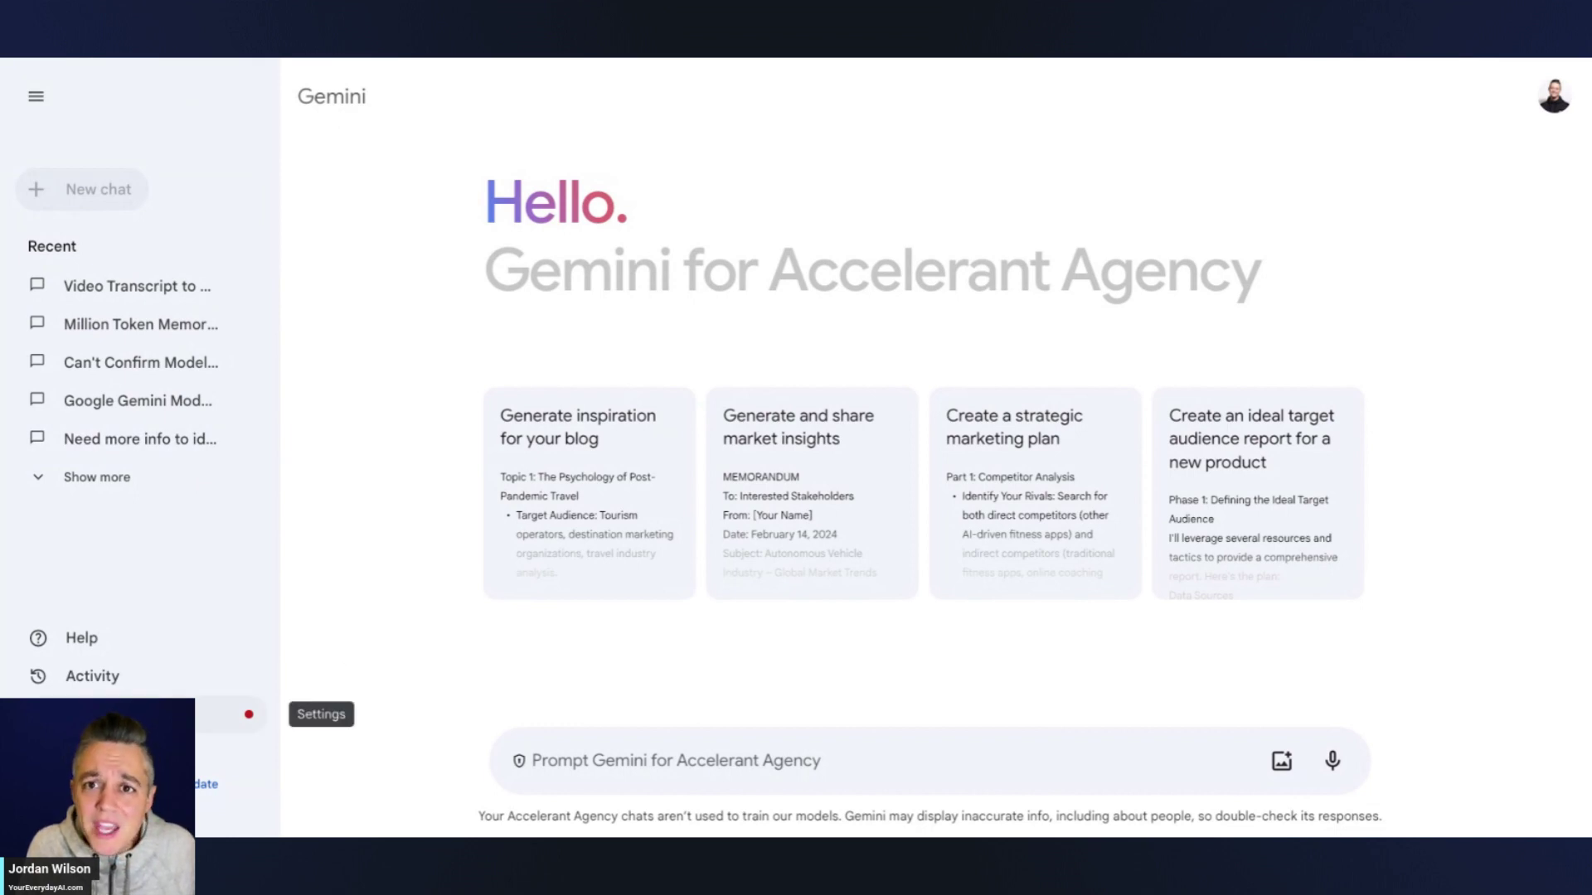
- Check the Accelerant Agency workspace settings, where Extensions is marked coming soon, and close the menu
{"action": "left_click", "coordinate": [92, 714]}
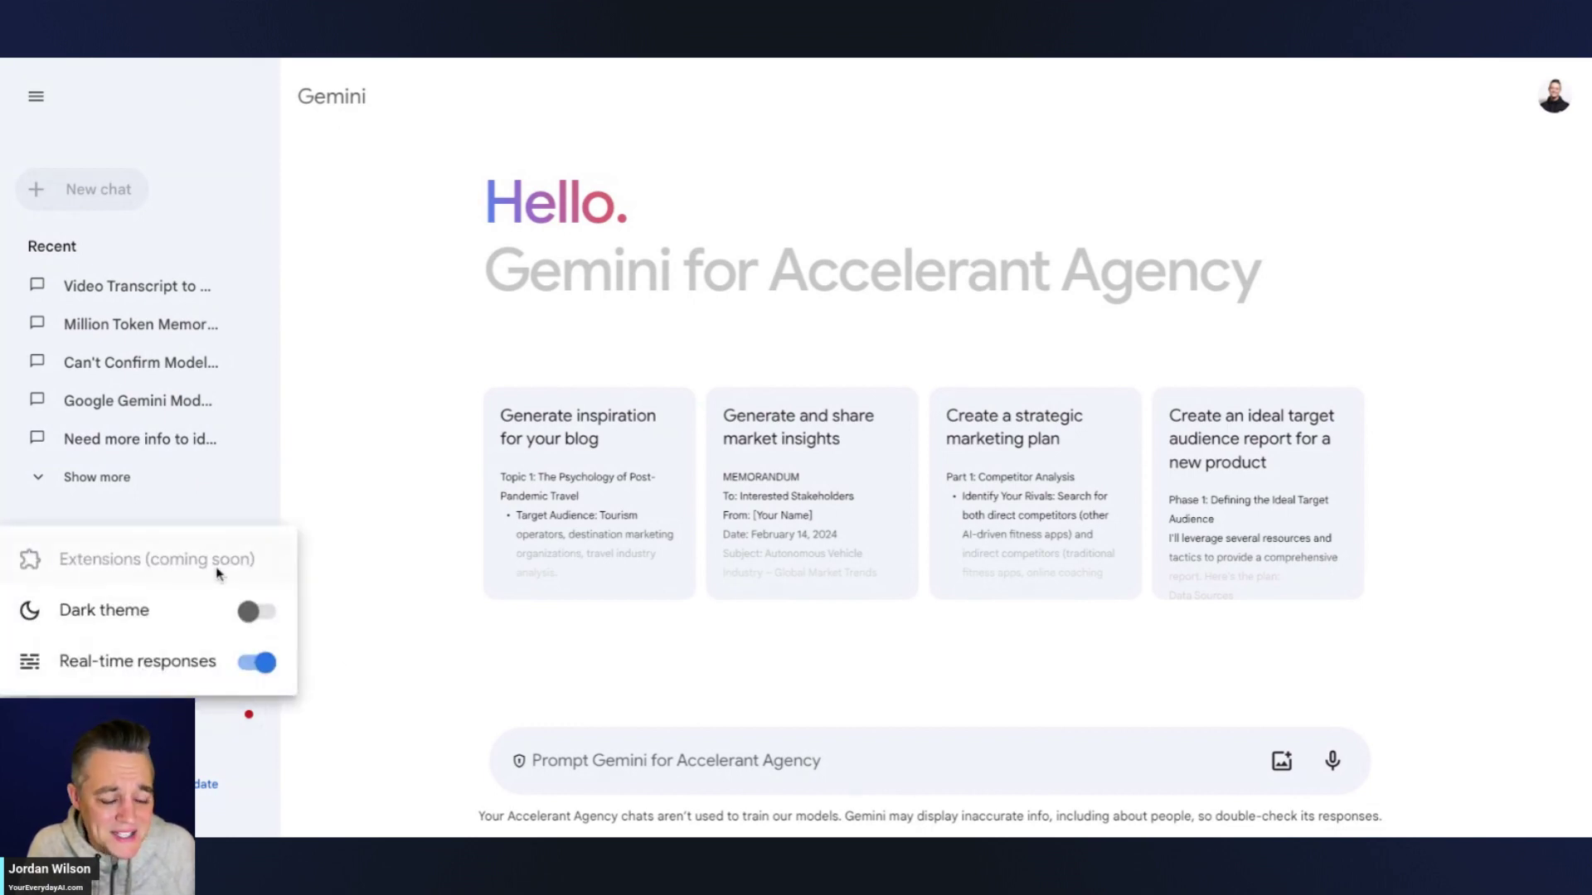
{"action": "left_click", "coordinate": [498, 395]}
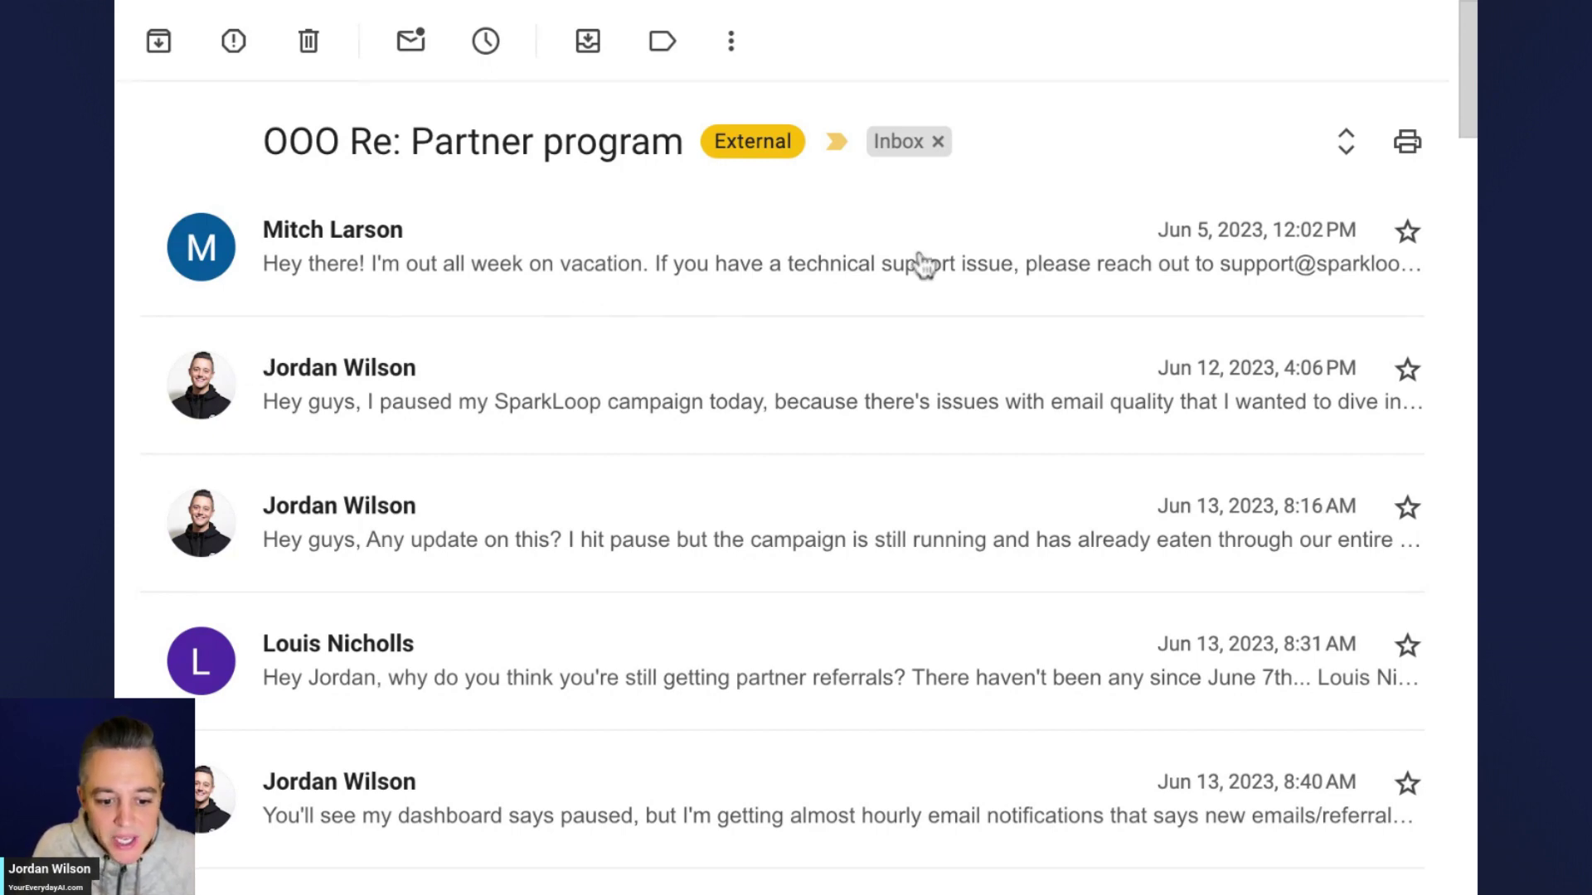
- Scroll to the thread's last message and start a reply-all to both SparkLoop contacts
{"action": "scroll", "coordinate": [1107, 249], "scroll_direction": "down", "scroll_amount": 3}
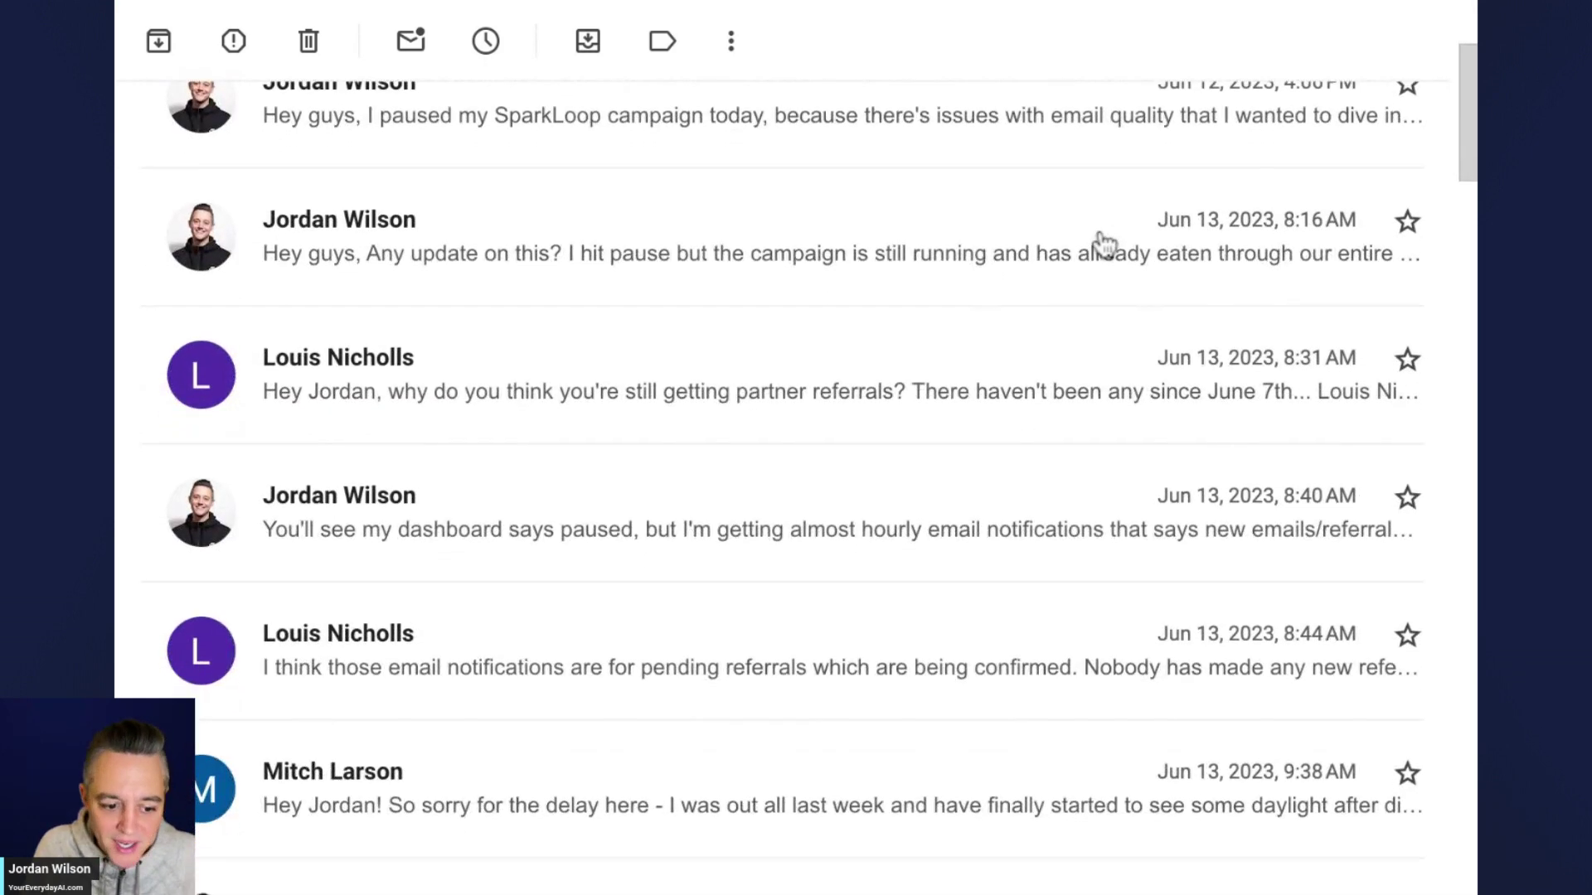
{"action": "scroll", "coordinate": [1173, 336], "scroll_direction": "up", "scroll_amount": 3}
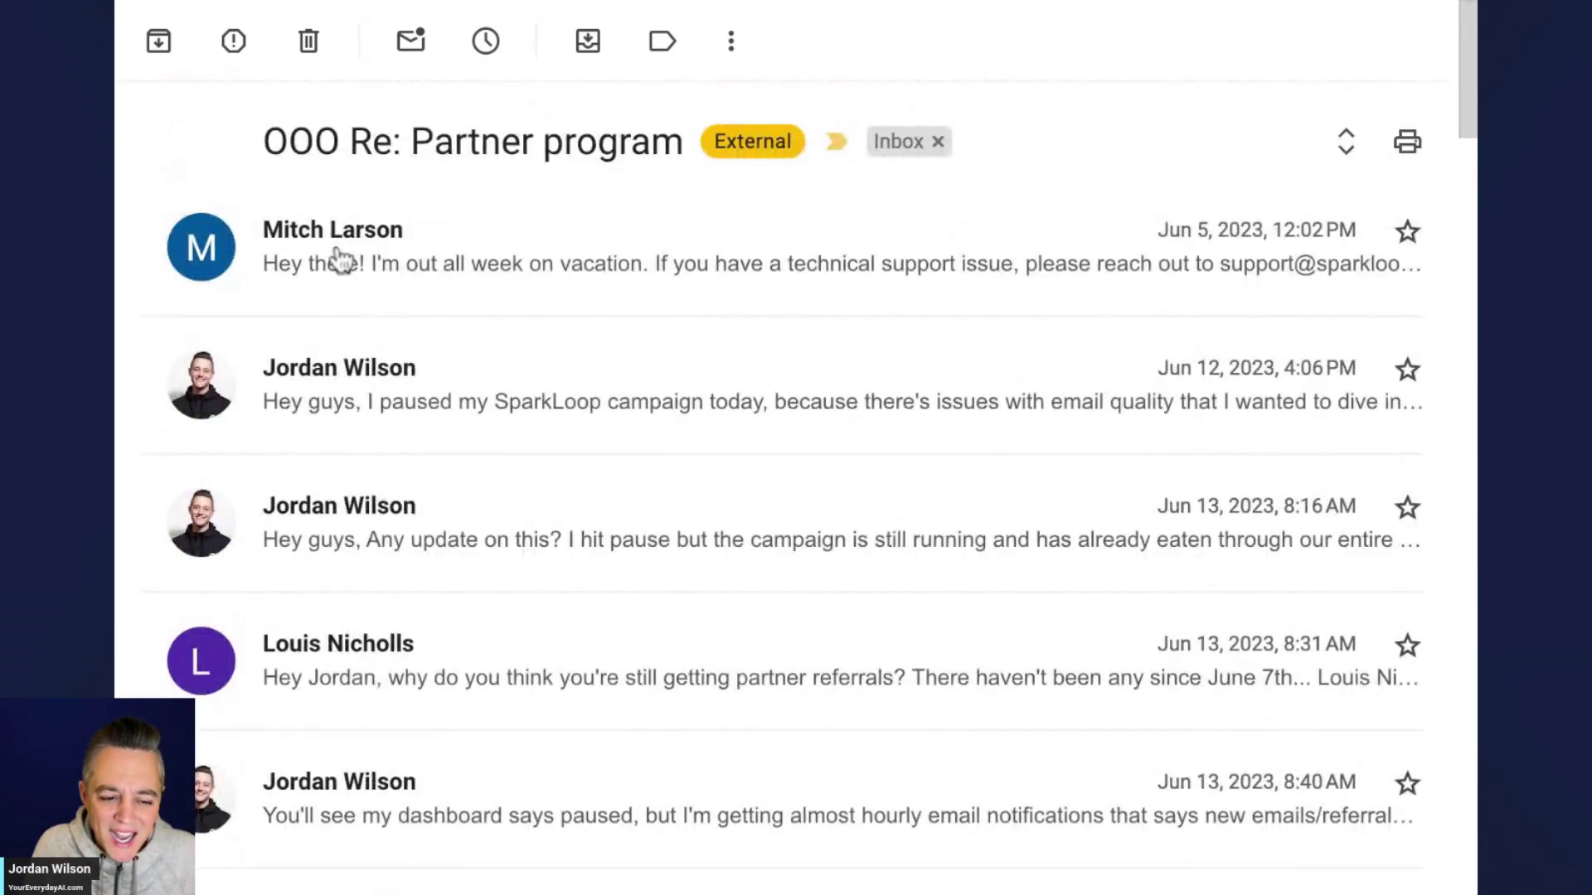
{"action": "scroll", "coordinate": [334, 187], "scroll_direction": "down", "scroll_amount": 6}
{"action": "scroll", "coordinate": [334, 207], "scroll_direction": "down", "scroll_amount": 12}
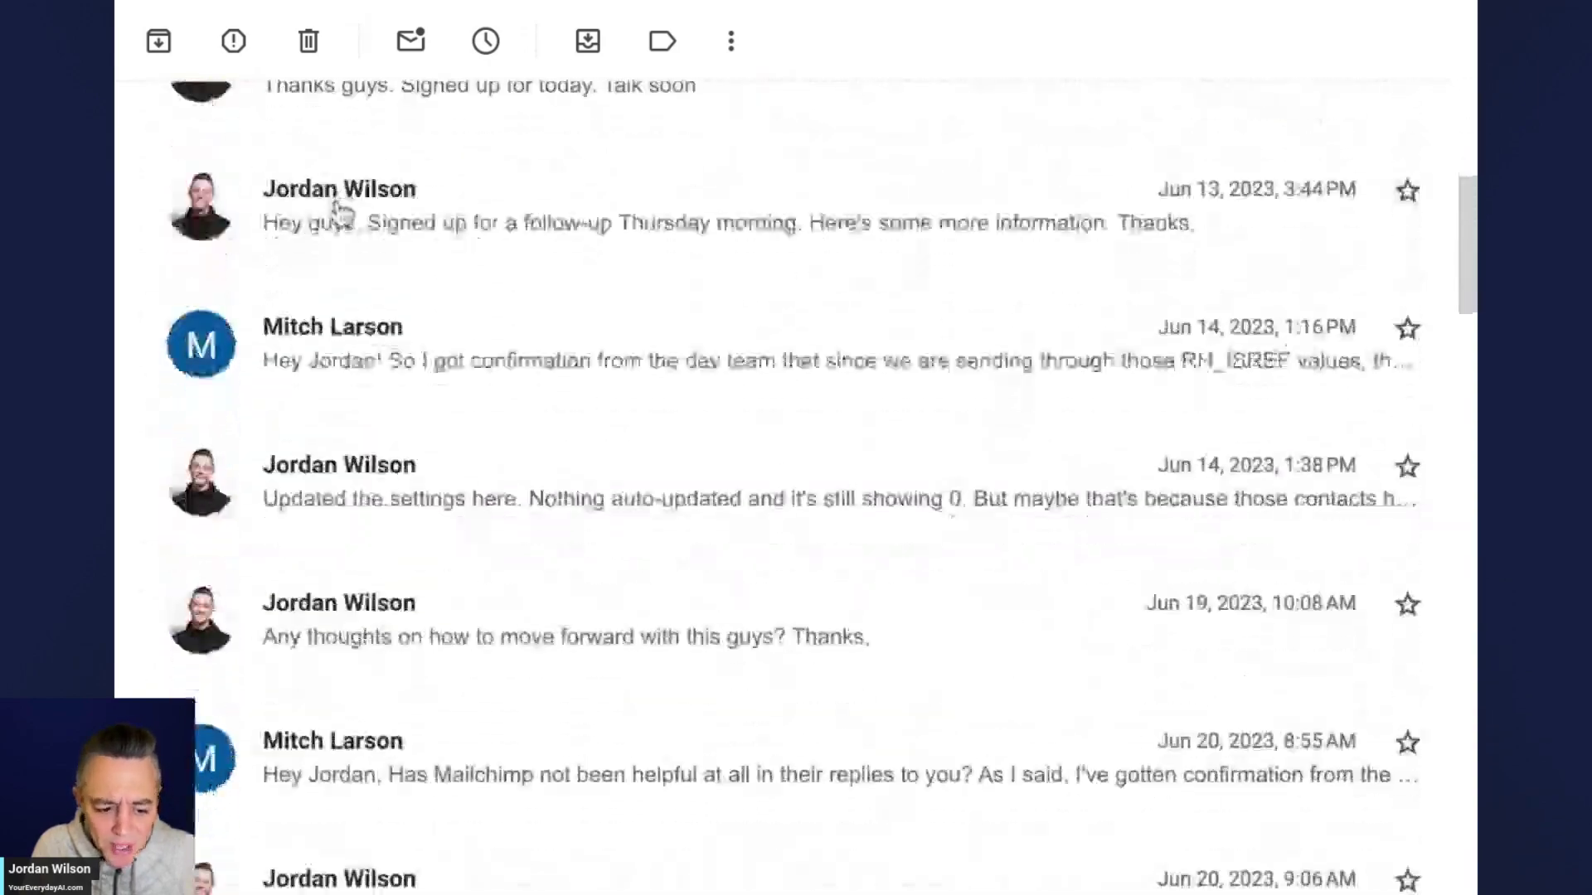
{"action": "scroll", "coordinate": [334, 207], "scroll_direction": "down", "scroll_amount": 20}
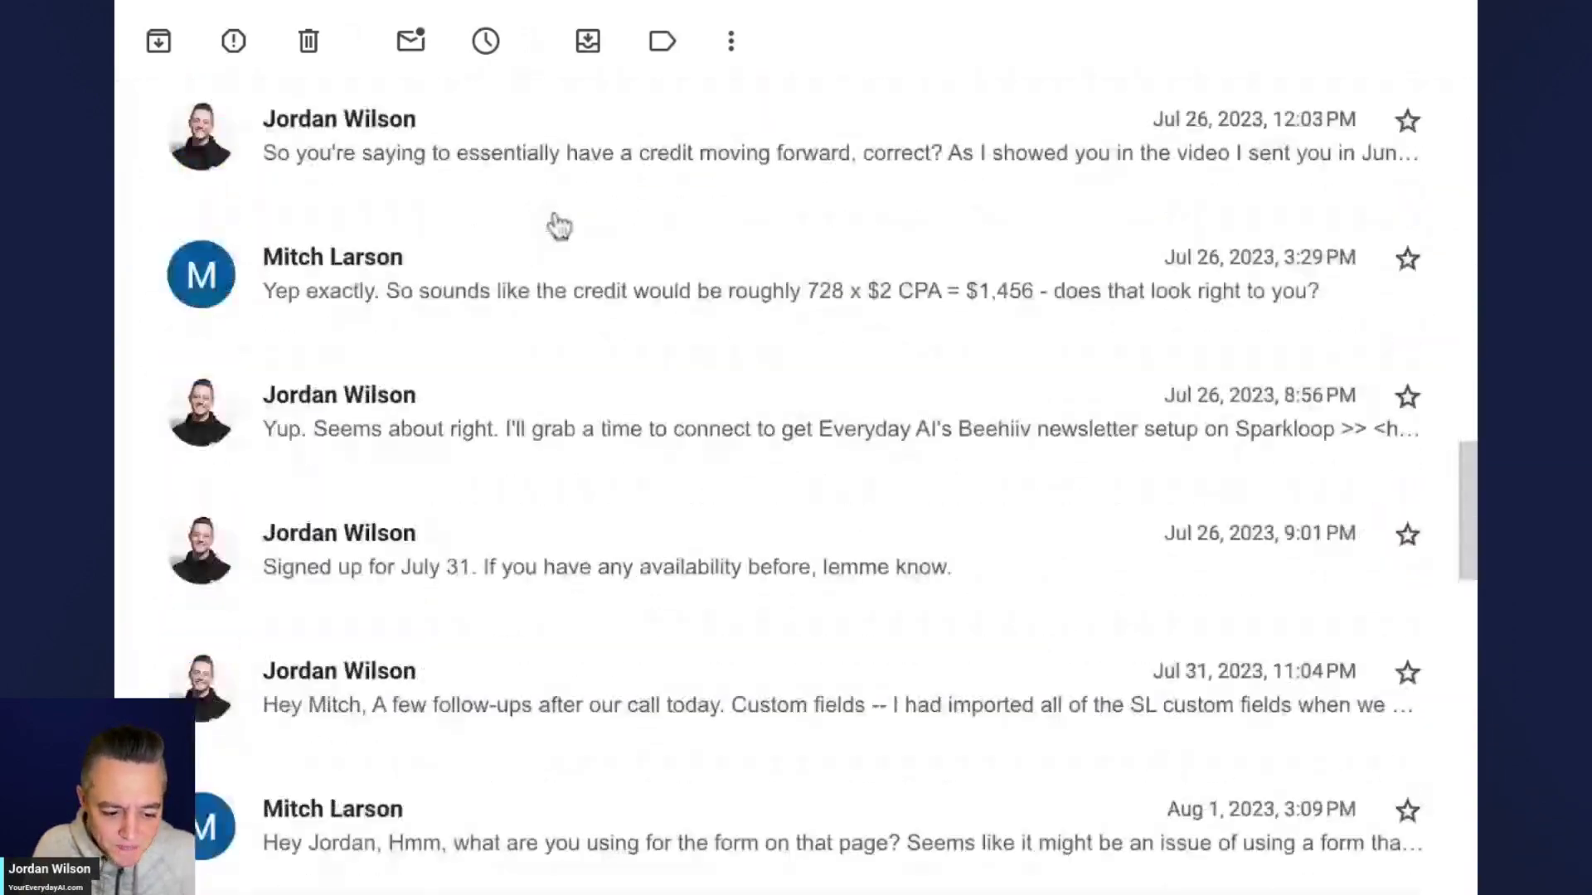
{"action": "scroll", "coordinate": [670, 336], "scroll_direction": "up", "scroll_amount": 10}
{"action": "scroll", "coordinate": [665, 397], "scroll_direction": "down", "scroll_amount": 6}
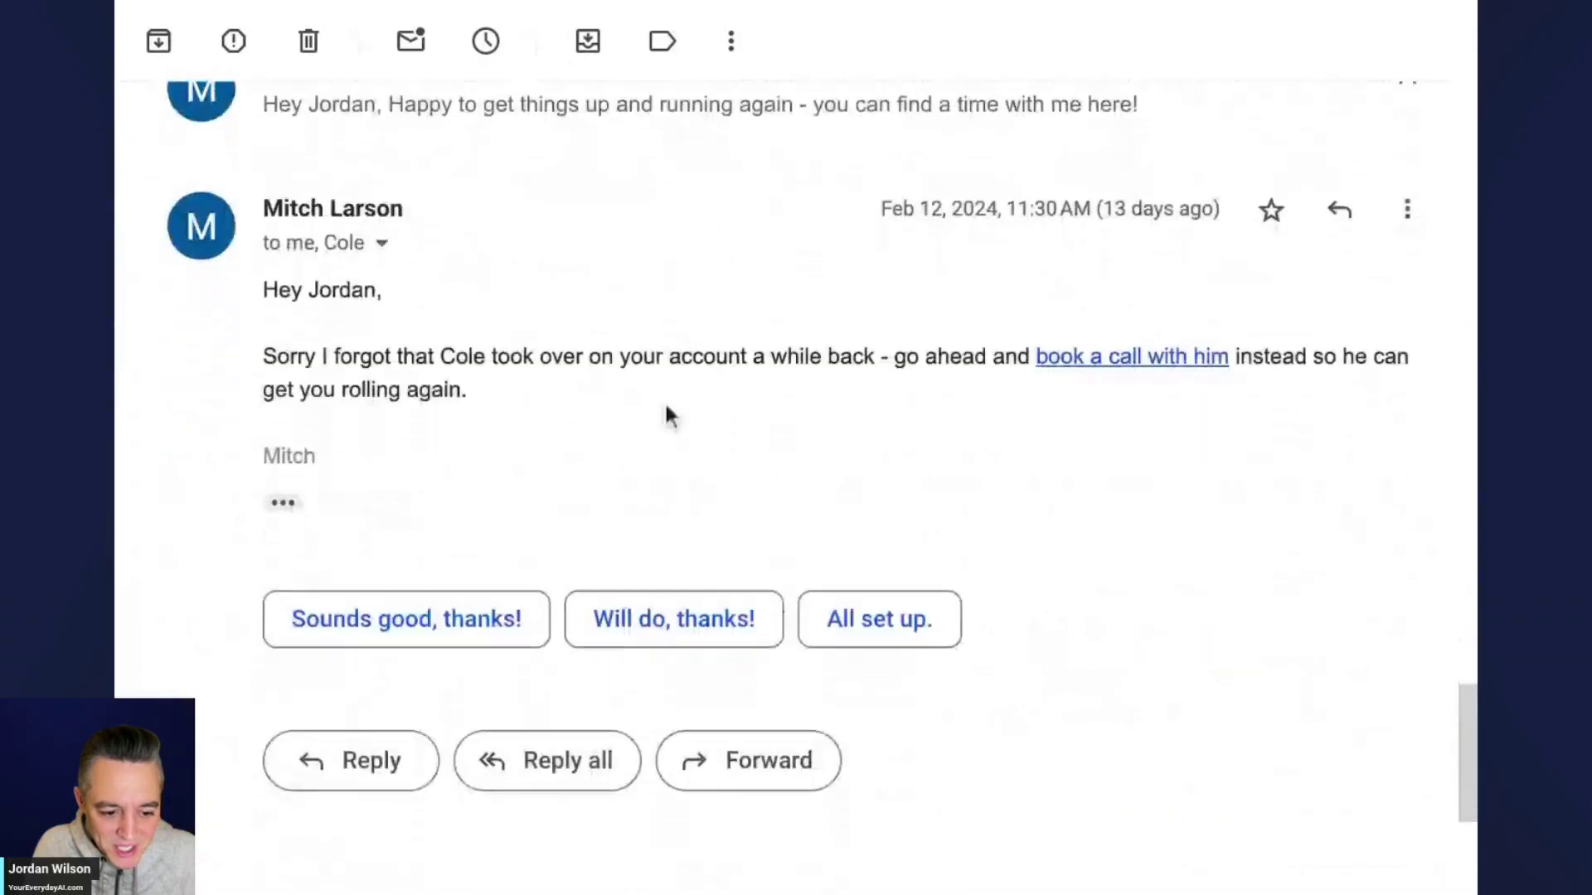
{"action": "left_click", "coordinate": [570, 741]}
{"action": "scroll", "coordinate": [533, 593], "scroll_direction": "down", "scroll_amount": 2}
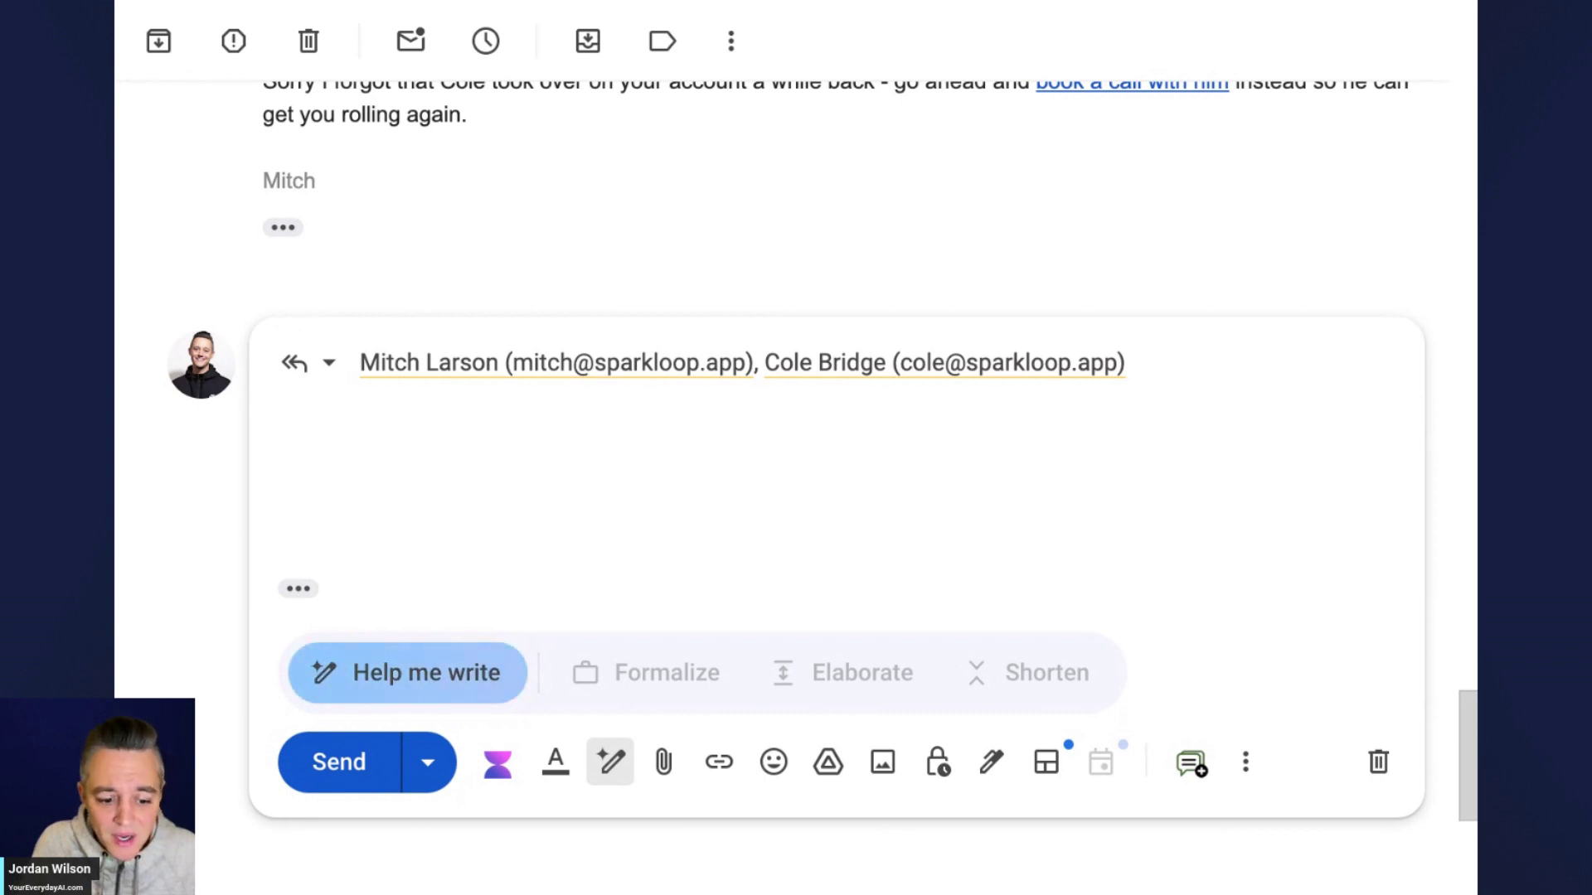
- Paste a request to recap the whole SparkLoop thread and restart the stalled project into Help me write
{"action": "left_click", "coordinate": [497, 672]}
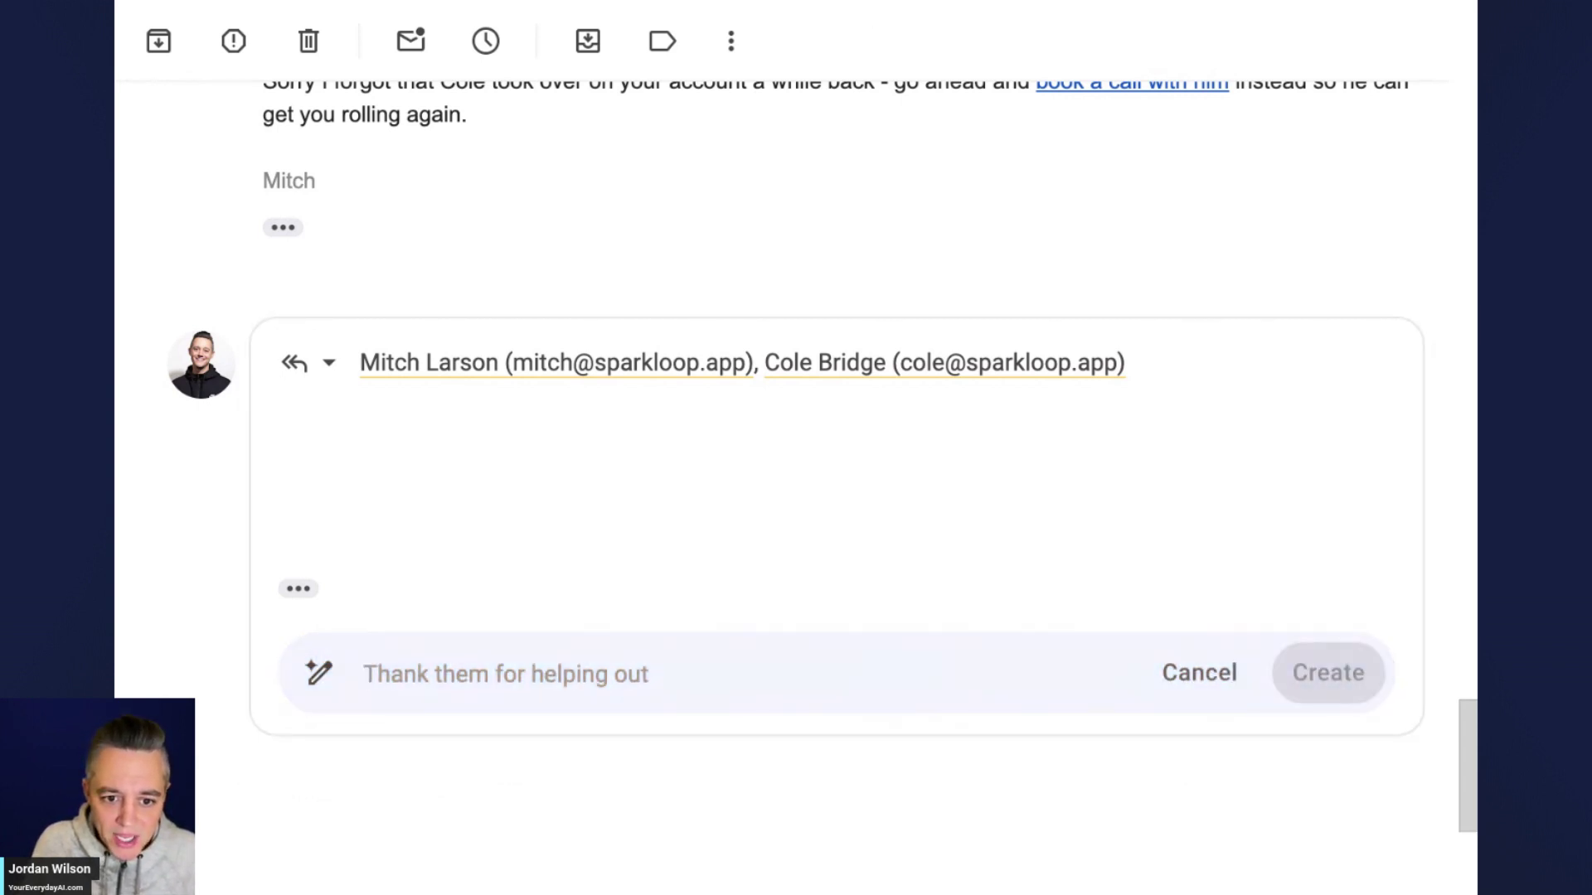
{"action": "type", "text": "recap the entirety of this conversation so all parties on the same page. Please ensure that all of the important details of the conversation are recapped as a reminder. Include everything noteworthy that has been determined. there's been a lot of back and forth, new people added, etc. mainly, i dropped the ball in following up, but need to get this project moving."}
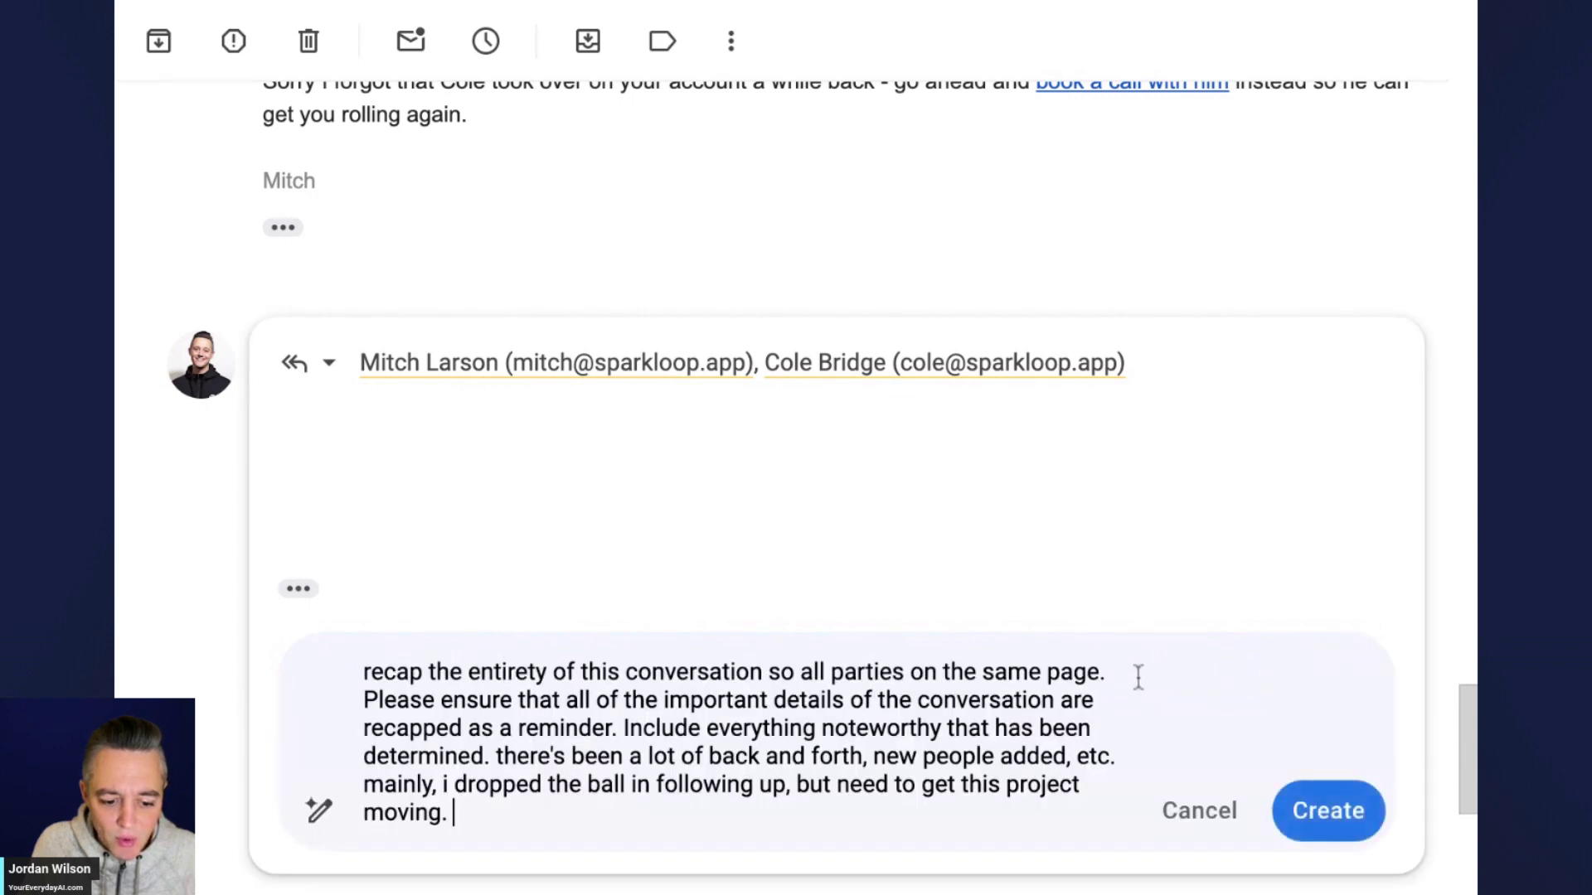
{"action": "scroll", "coordinate": [575, 591], "scroll_direction": "down", "scroll_amount": 1}
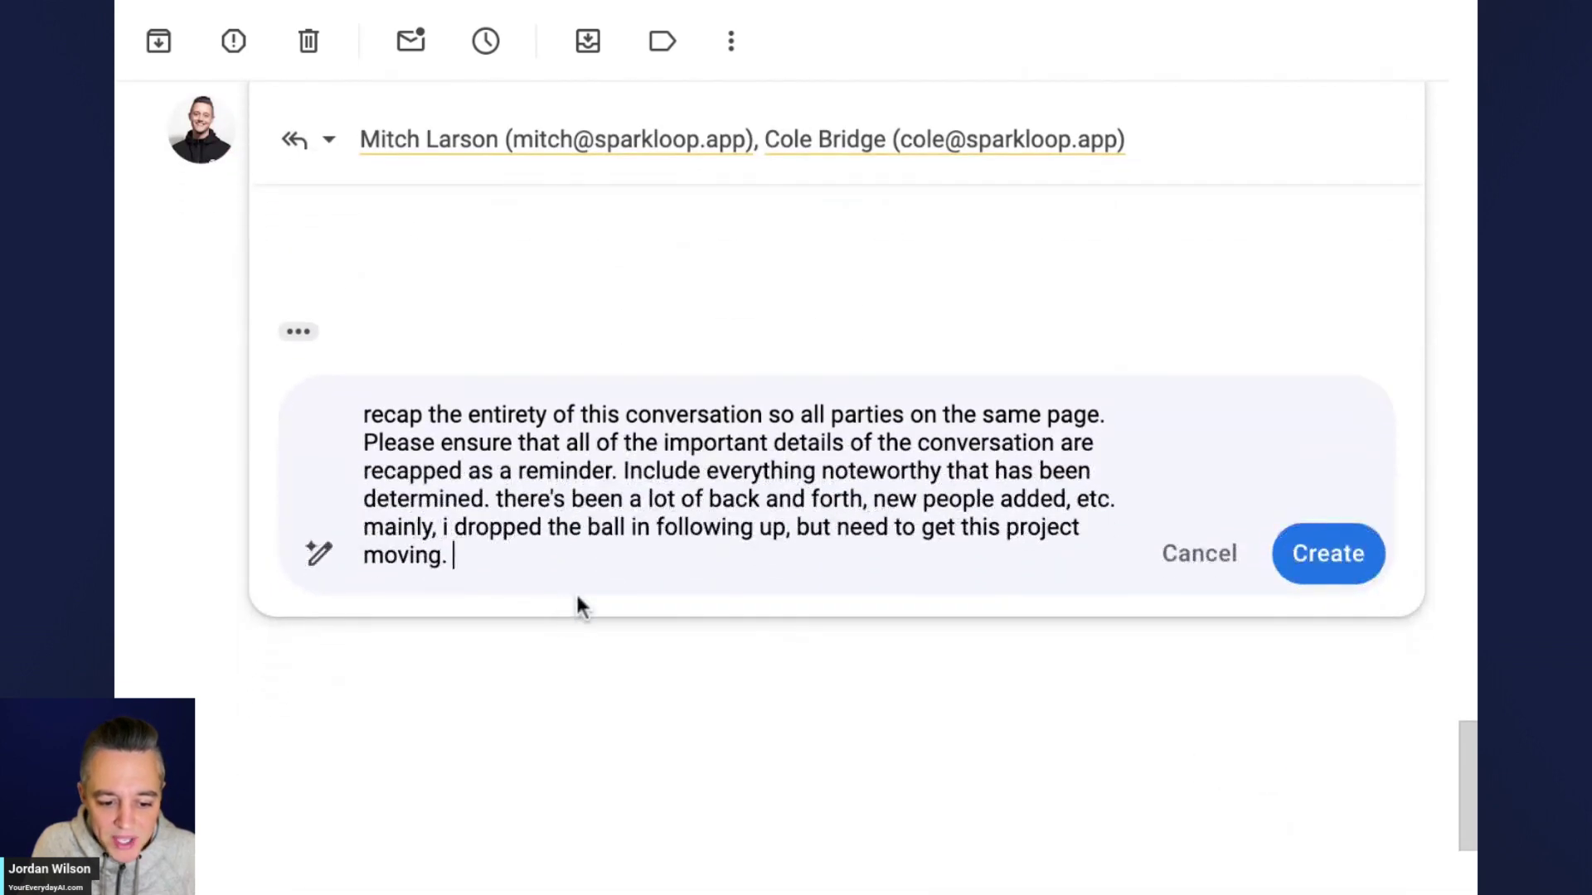
{"action": "scroll", "coordinate": [609, 579], "scroll_direction": "down", "scroll_amount": 1}
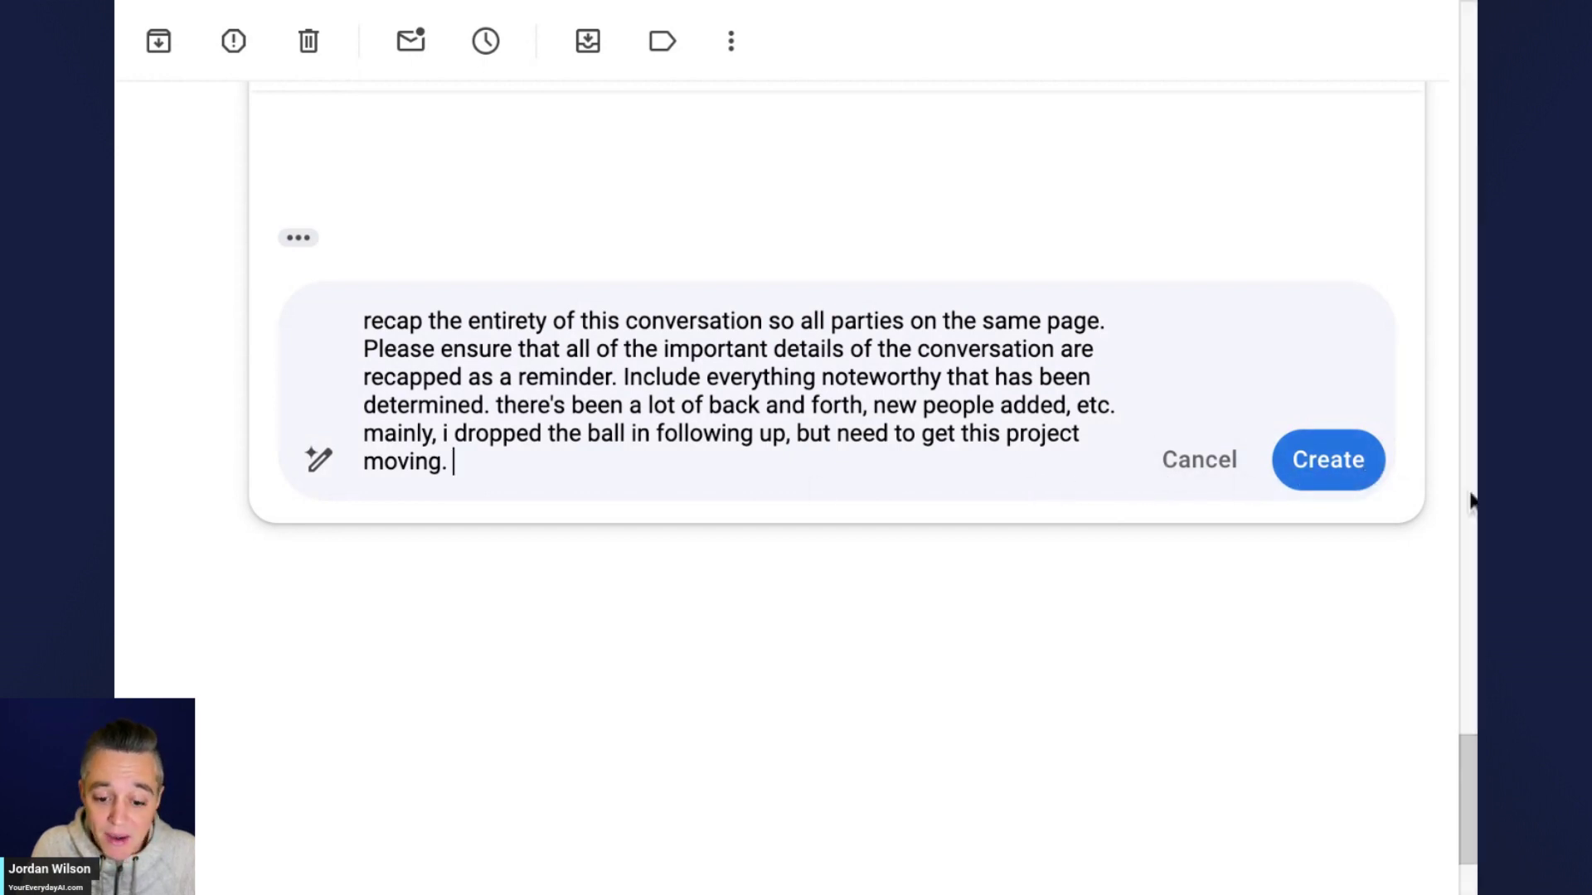
- Generate the recap draft covering the form swap, Beehiiv boosts and booked call, checking it against the thread
{"action": "left_click", "coordinate": [1339, 473]}
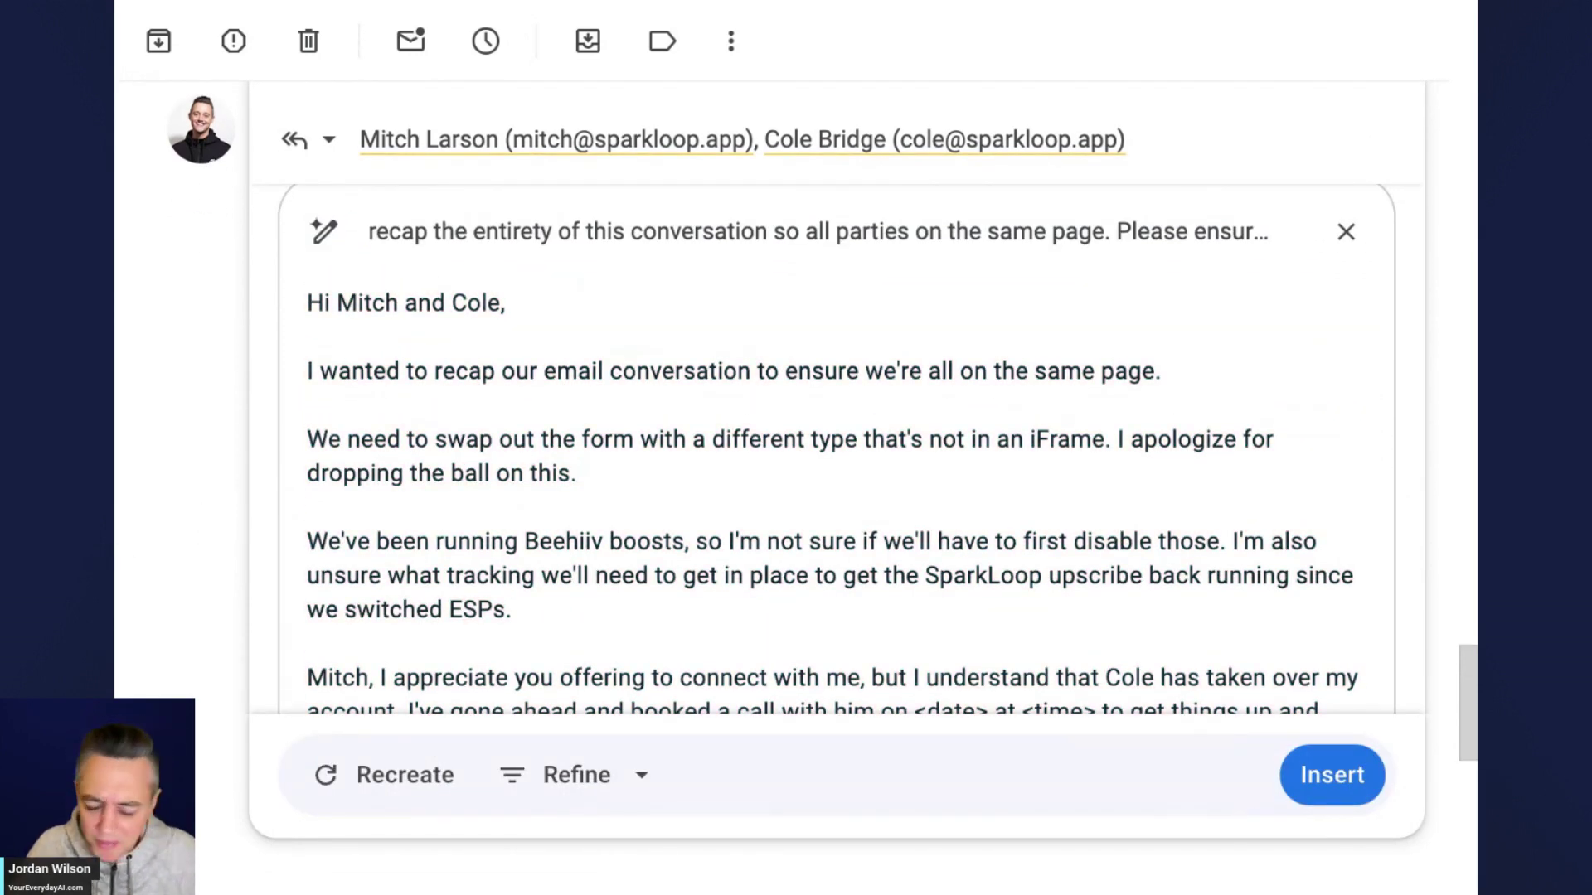
{"action": "scroll", "coordinate": [696, 348], "scroll_direction": "up", "scroll_amount": 10}
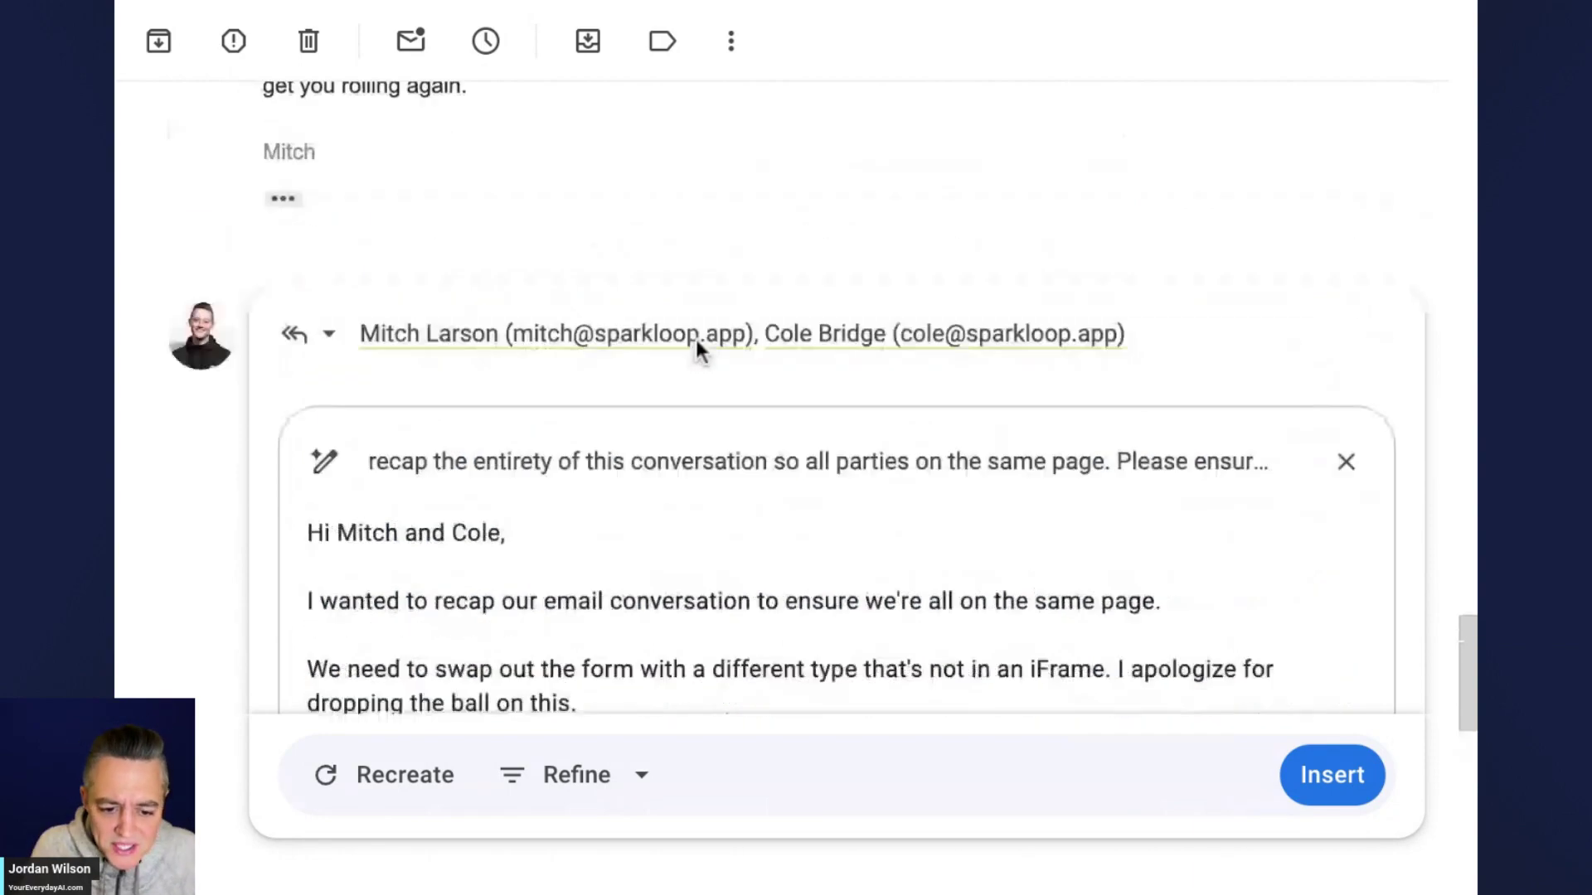
{"action": "scroll", "coordinate": [688, 373], "scroll_direction": "up", "scroll_amount": 15}
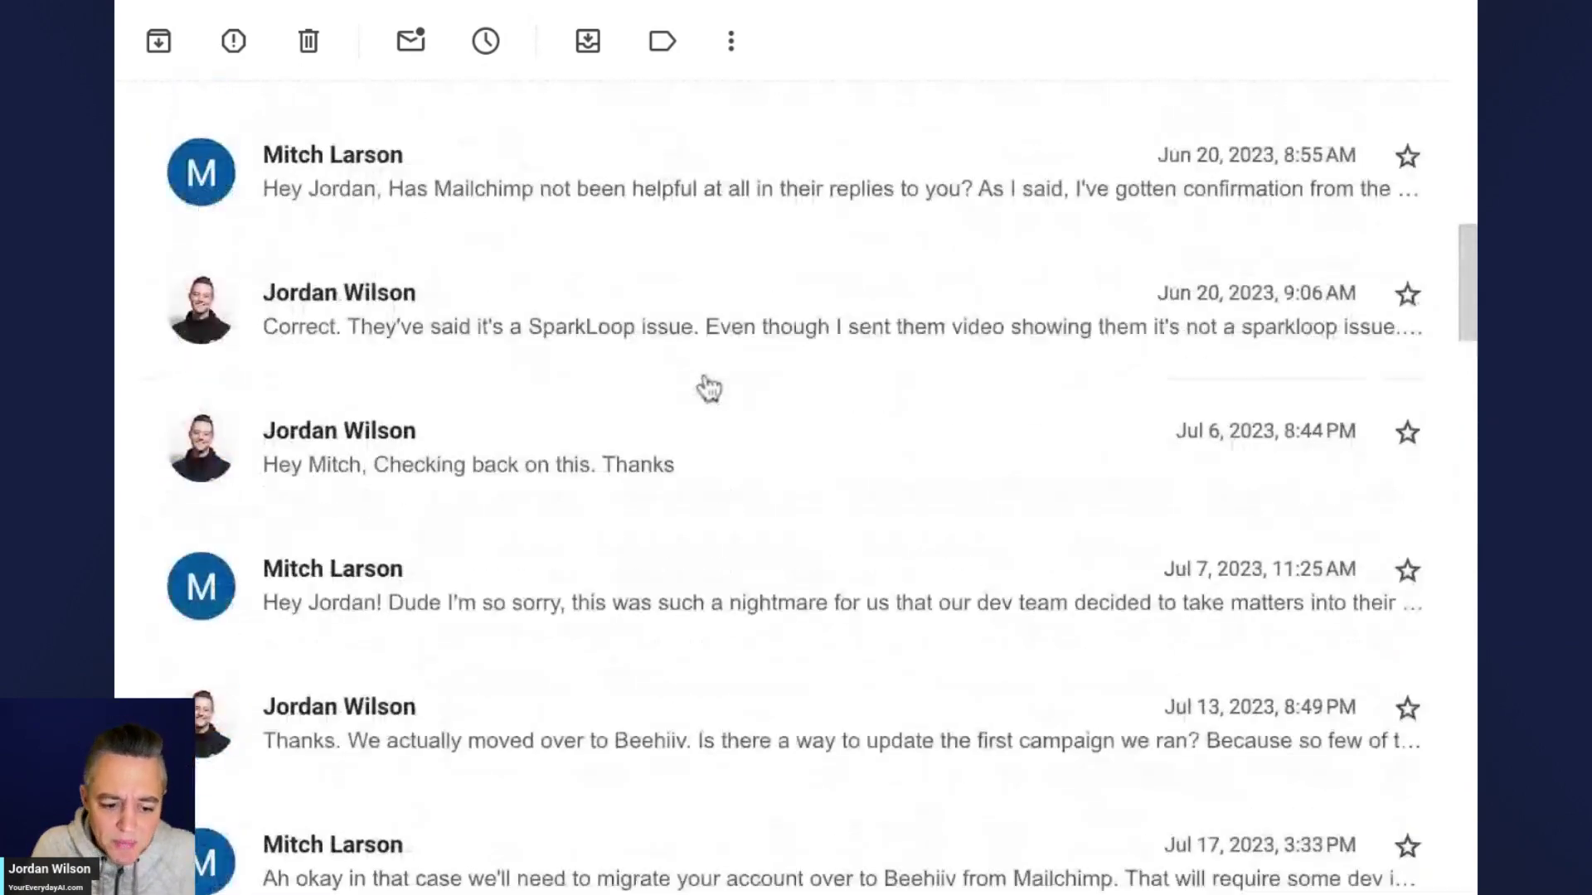
{"action": "scroll", "coordinate": [331, 310], "scroll_direction": "up", "scroll_amount": 10}
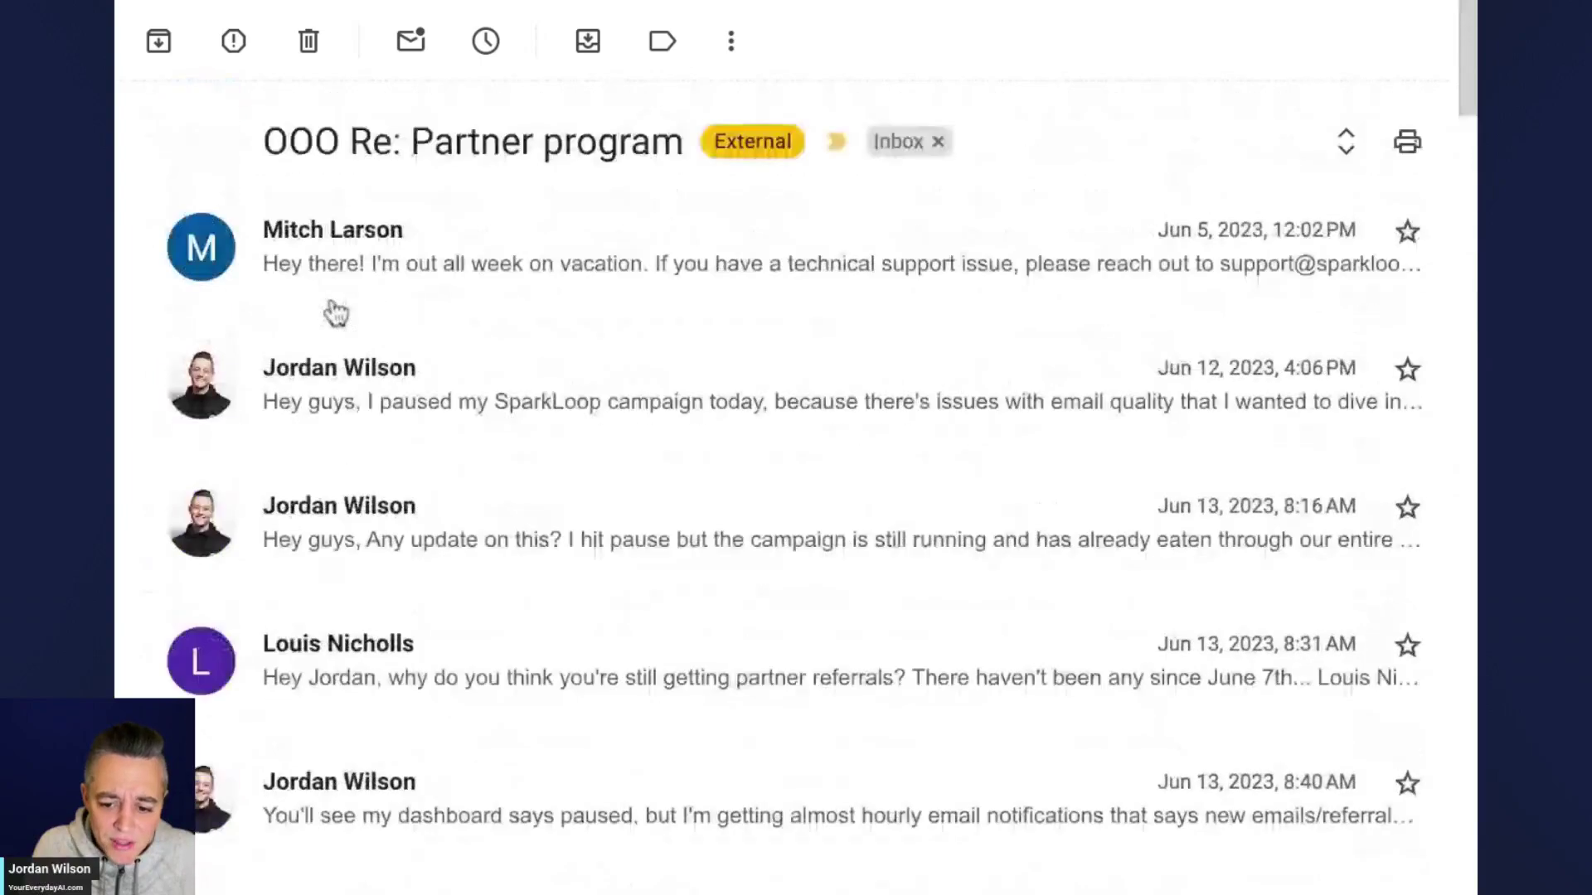
{"action": "scroll", "coordinate": [340, 309], "scroll_direction": "down", "scroll_amount": 6}
{"action": "scroll", "coordinate": [341, 314], "scroll_direction": "down", "scroll_amount": 20}
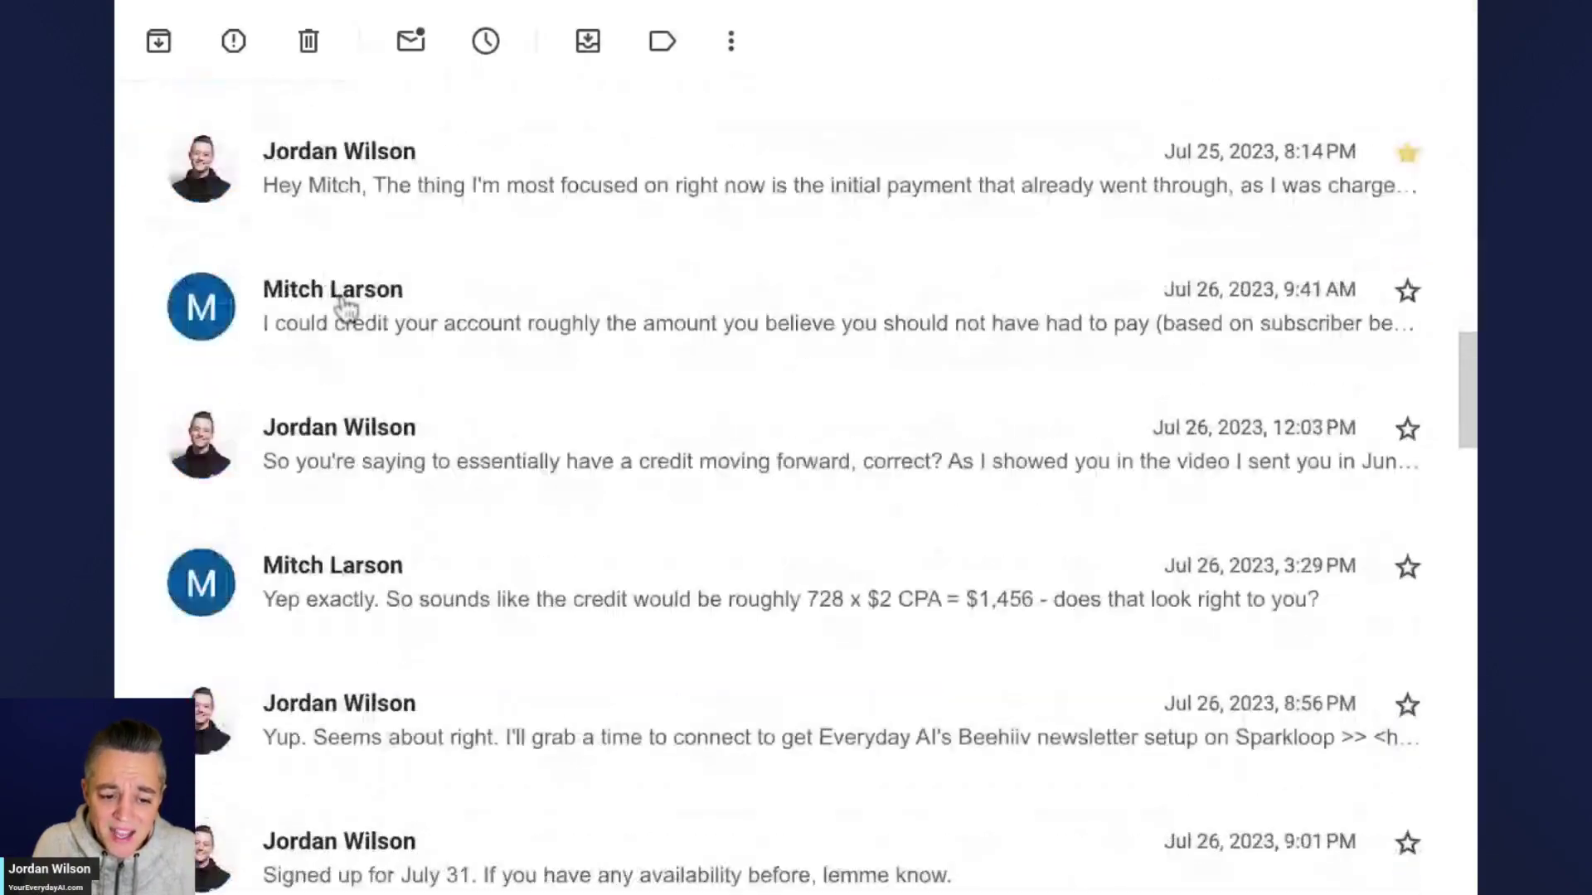
{"action": "scroll", "coordinate": [344, 319], "scroll_direction": "down", "scroll_amount": 10}
{"action": "scroll", "coordinate": [341, 312], "scroll_direction": "down", "scroll_amount": 1}
{"action": "scroll", "coordinate": [341, 312], "scroll_direction": "up", "scroll_amount": 1}
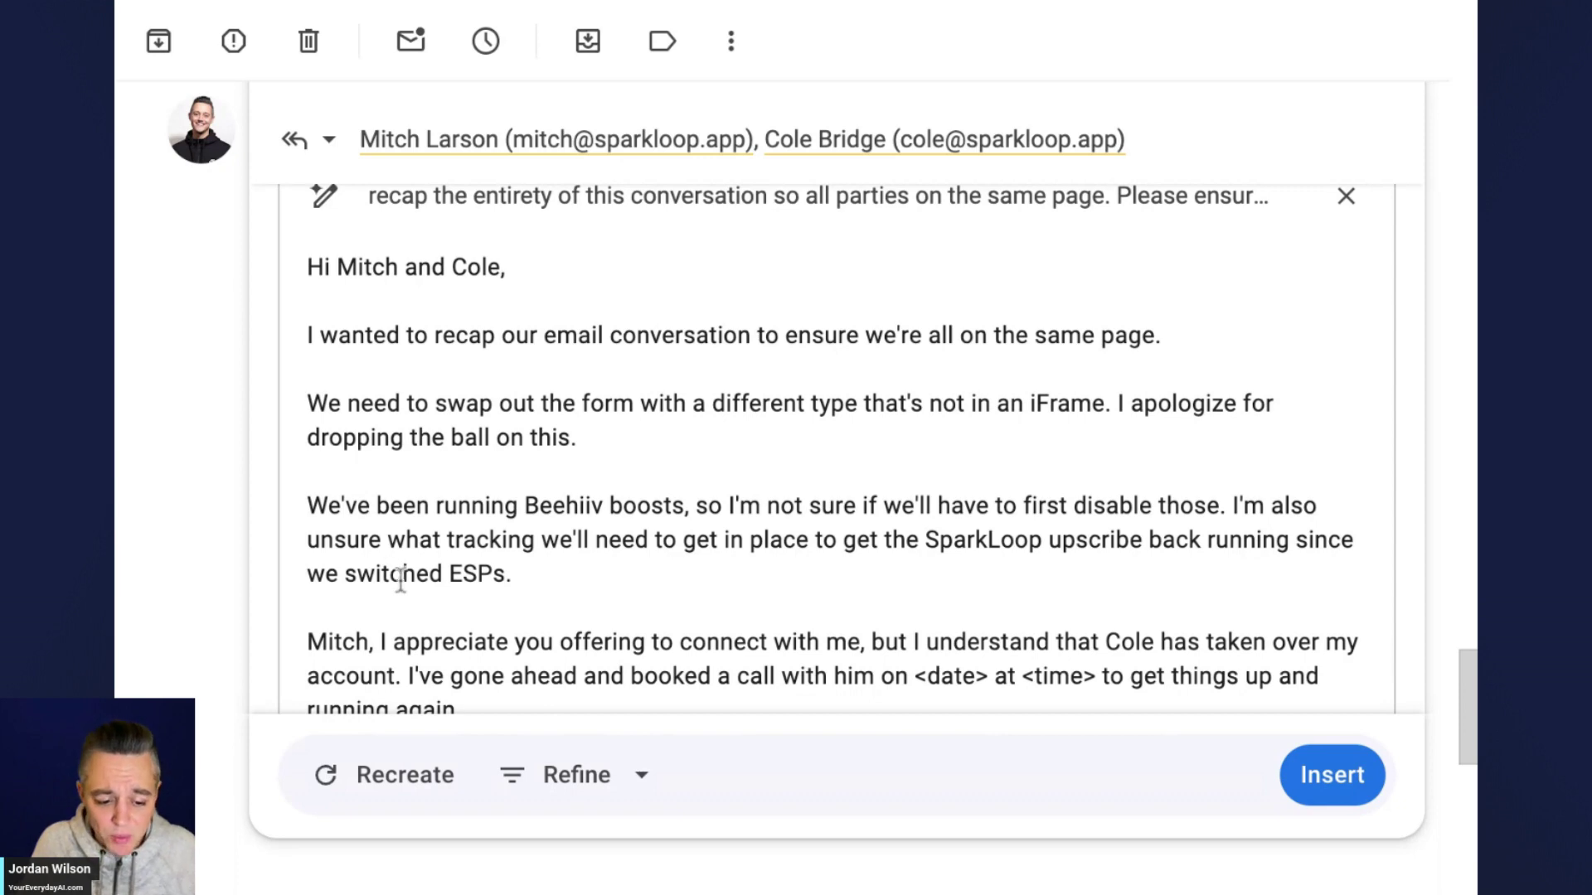
- Regenerate the recap into a new draft about restarting the SparkLoop upscribe and meeting this week
{"action": "scroll", "coordinate": [401, 572], "scroll_direction": "down", "scroll_amount": 2}
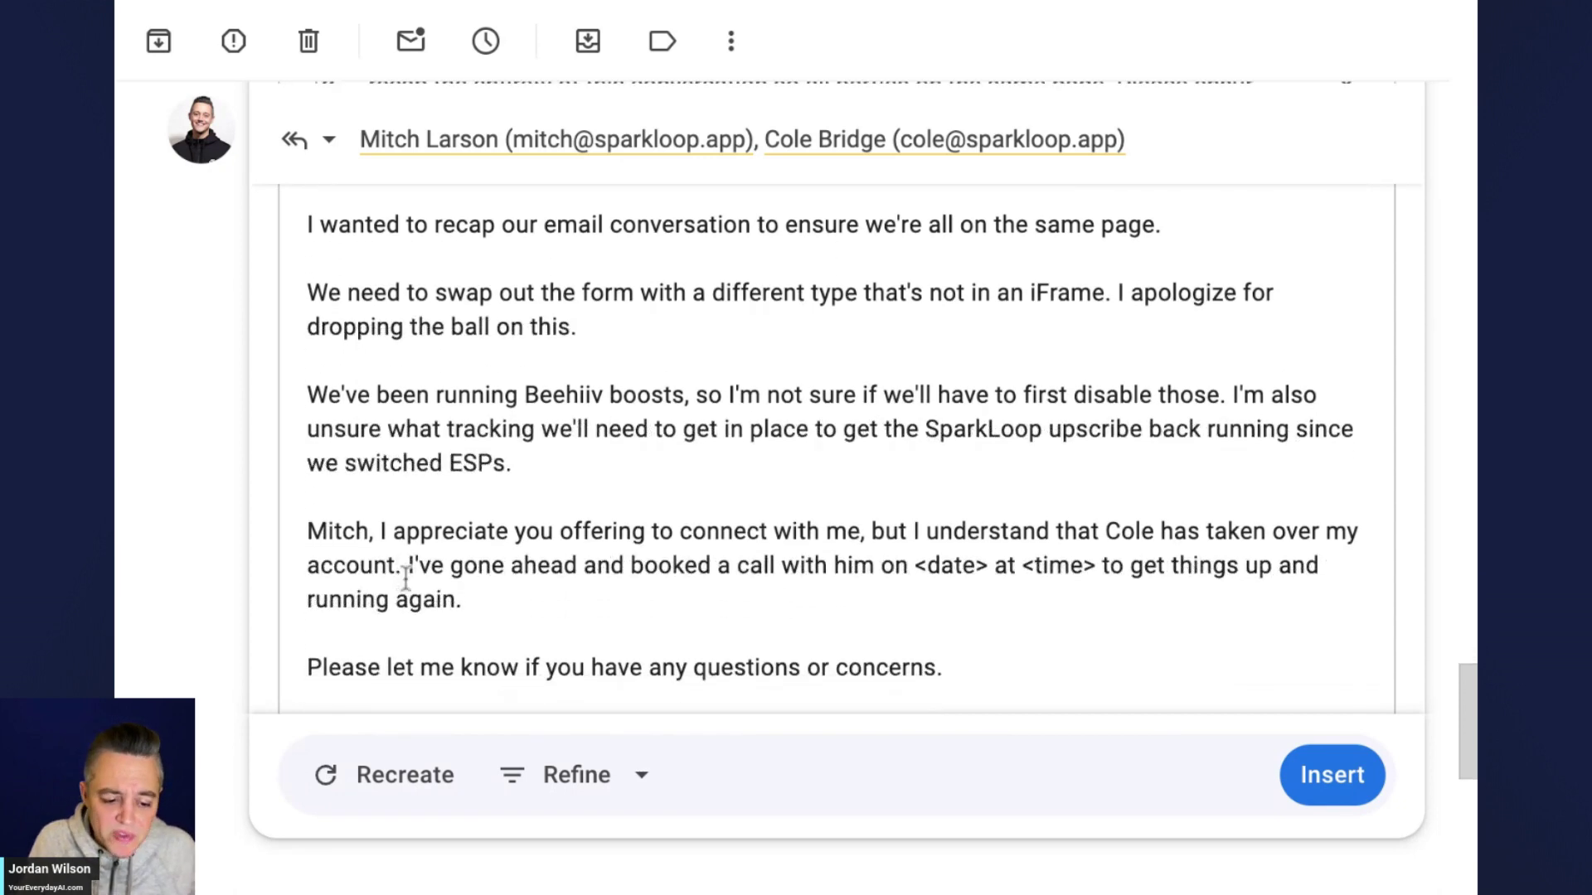
{"action": "left_click", "coordinate": [419, 801]}
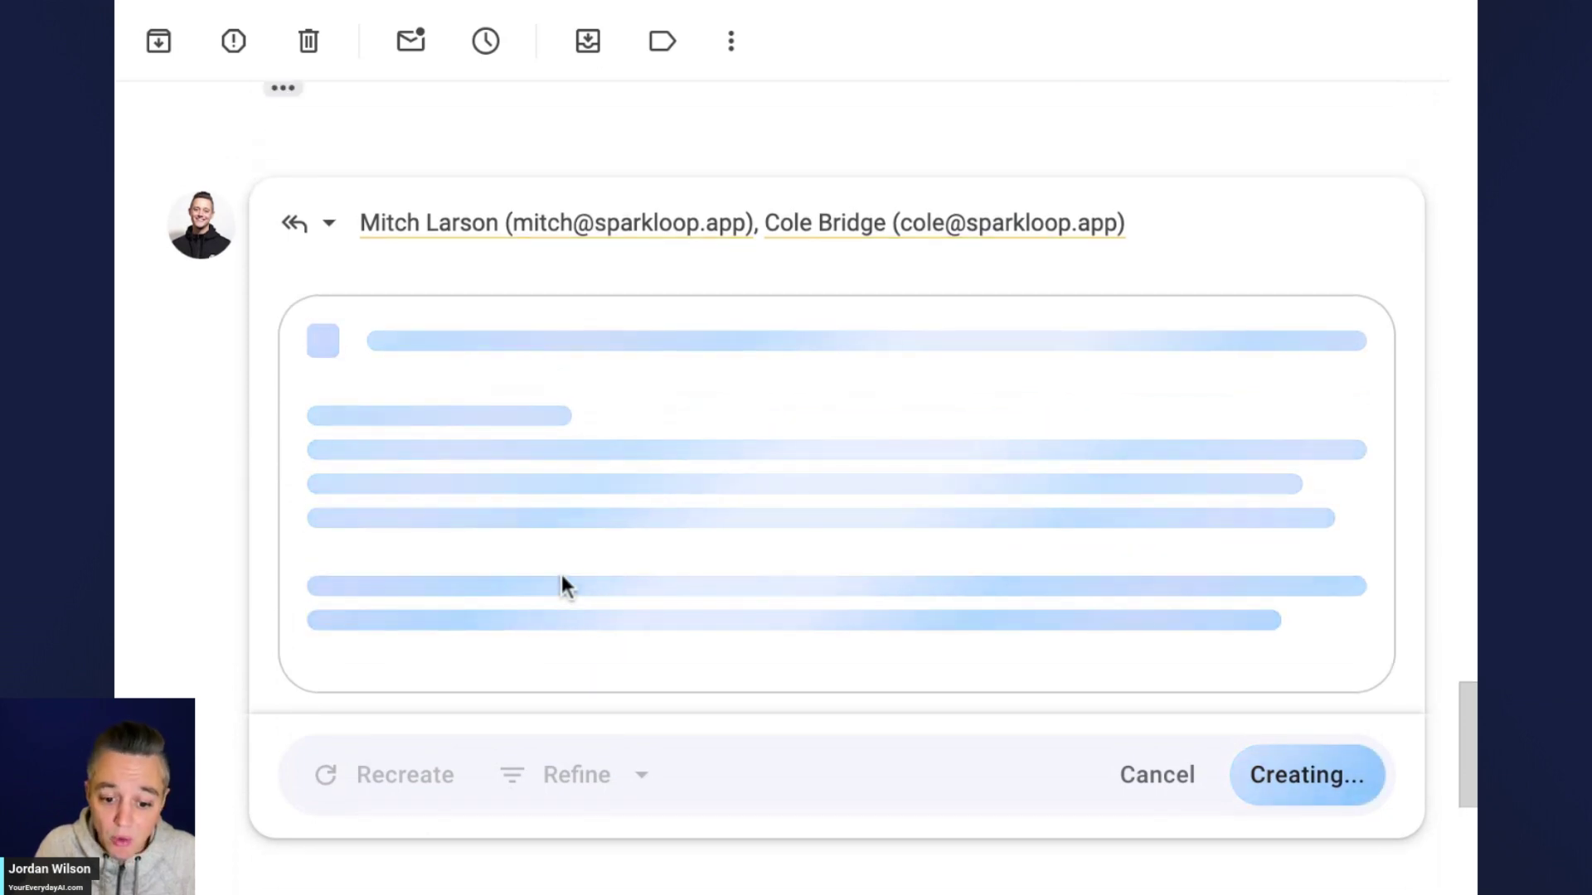
{"action": "scroll", "coordinate": [617, 469], "scroll_direction": "down", "scroll_amount": 1}
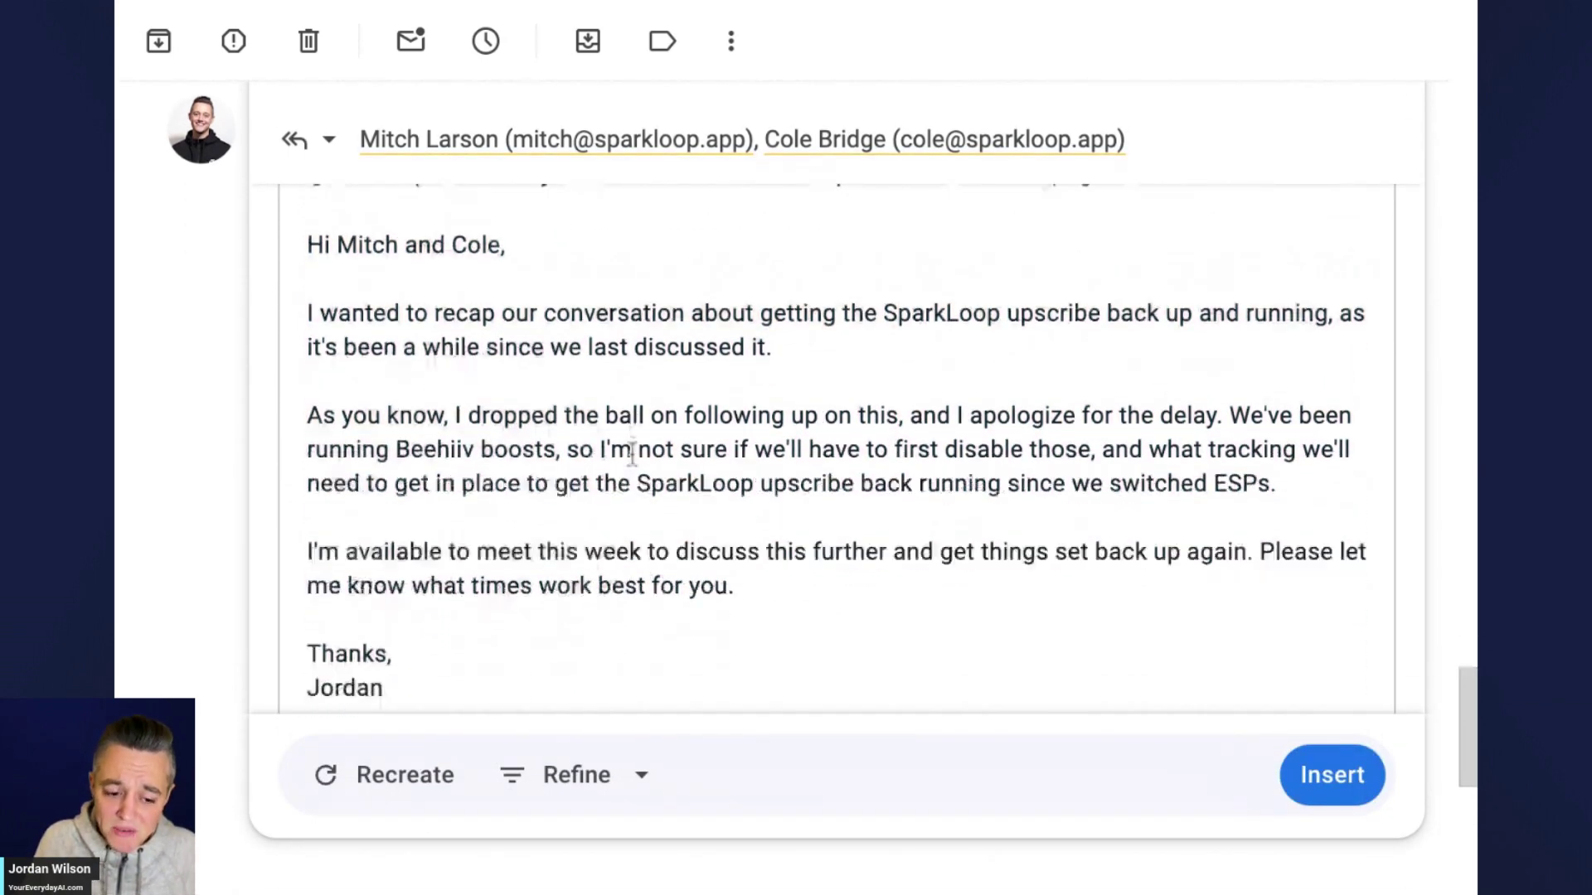
{"action": "scroll", "coordinate": [634, 454], "scroll_direction": "down", "scroll_amount": 1}
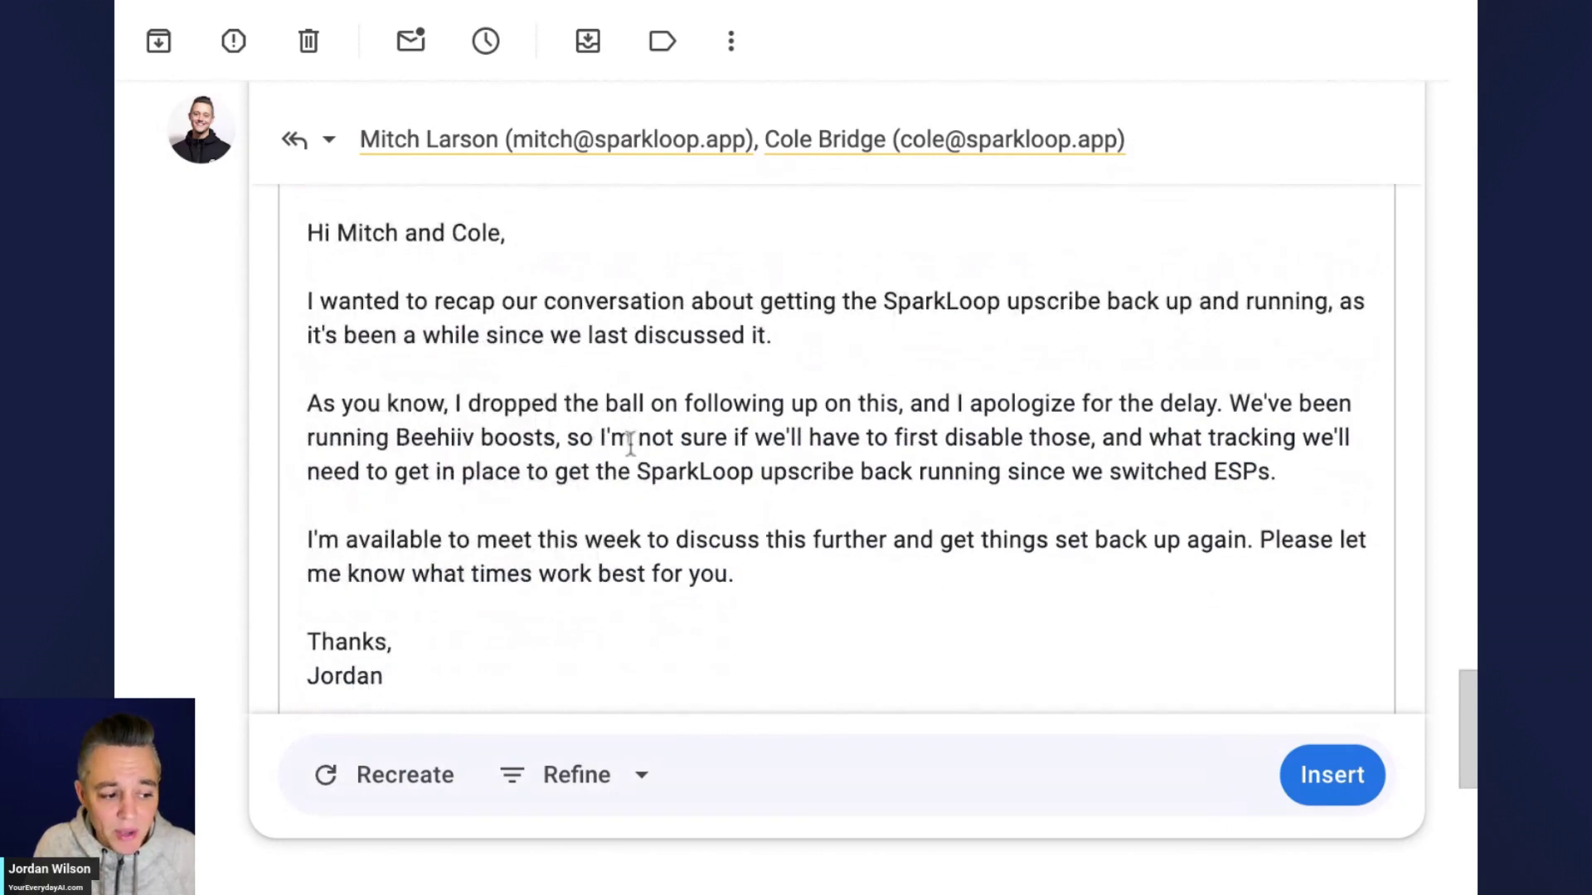
{"action": "scroll", "coordinate": [750, 489], "scroll_direction": "down", "scroll_amount": 1}
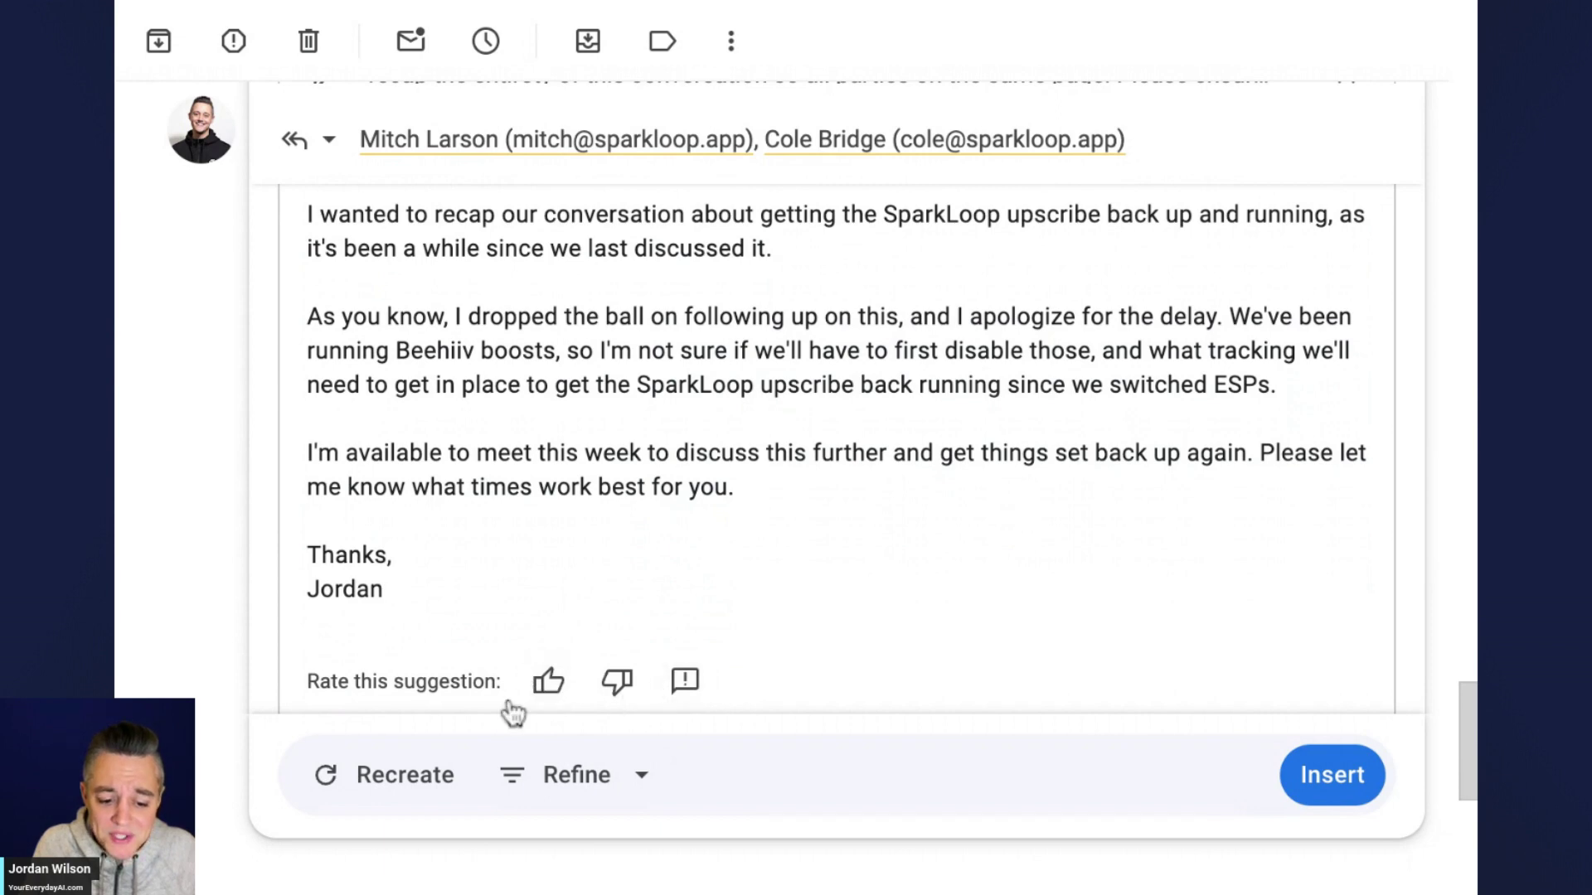
{"action": "scroll", "coordinate": [626, 690], "scroll_direction": "down", "scroll_amount": 1}
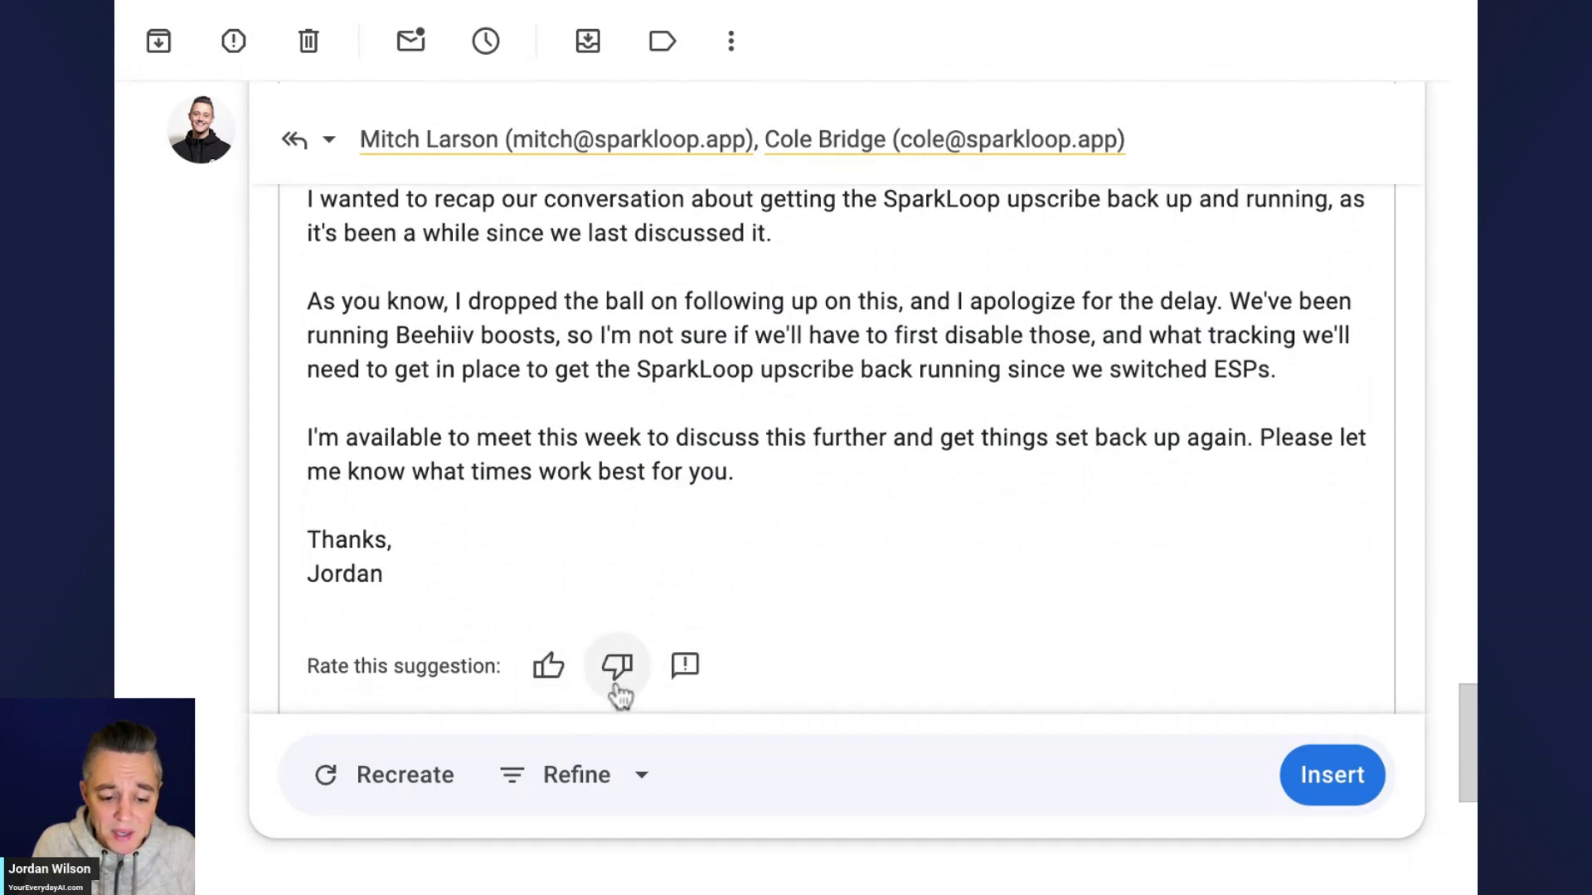
{"action": "scroll", "coordinate": [626, 689], "scroll_direction": "down", "scroll_amount": 1}
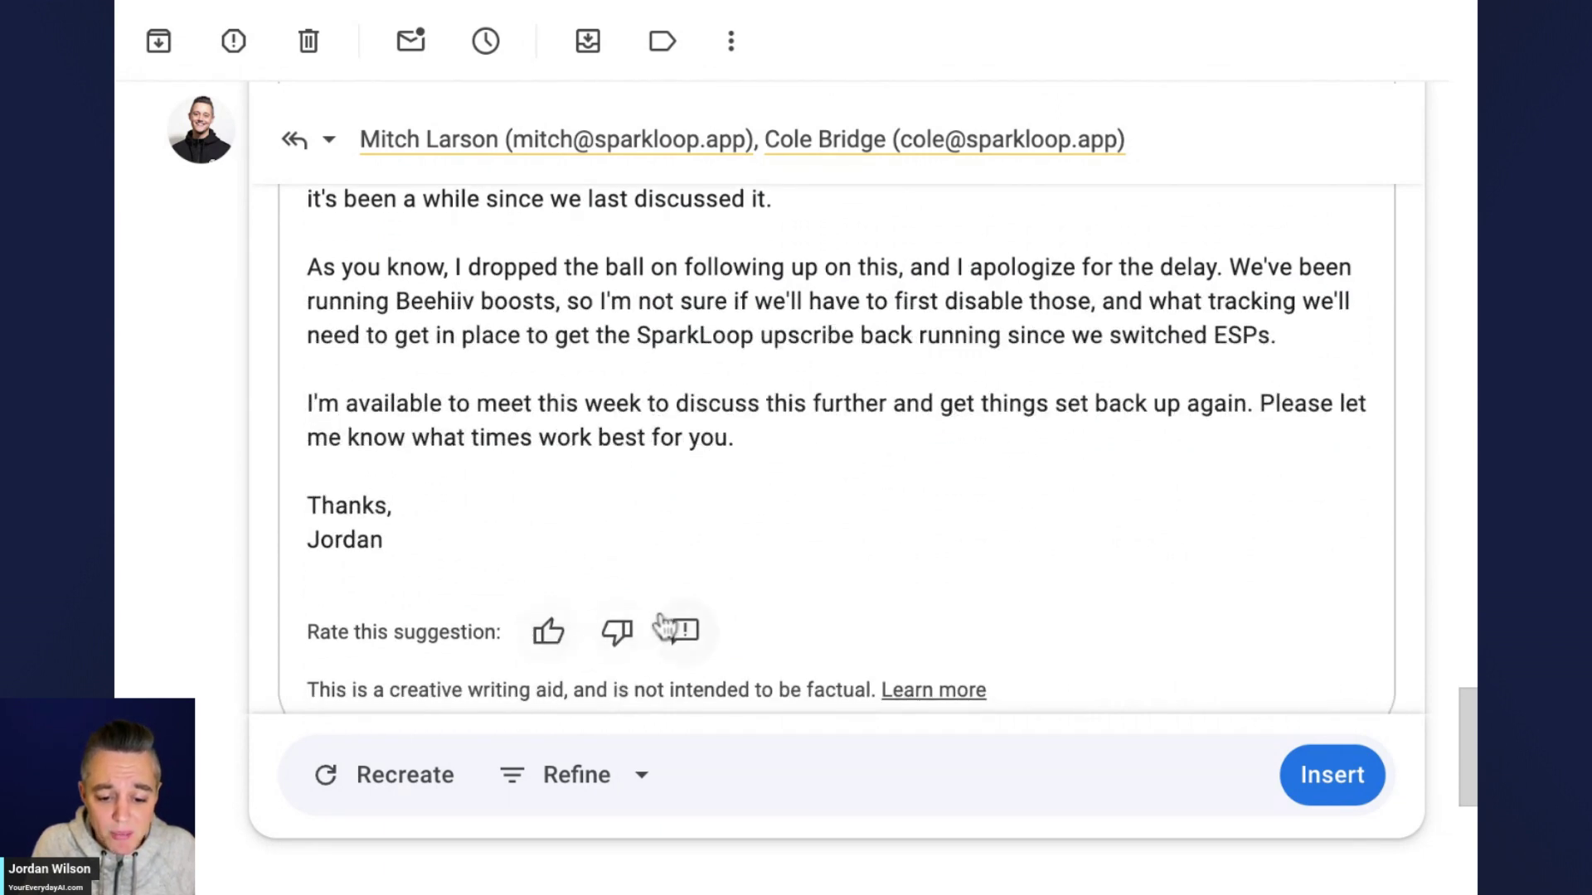
{"action": "scroll", "coordinate": [600, 401], "scroll_direction": "down", "scroll_amount": 4}
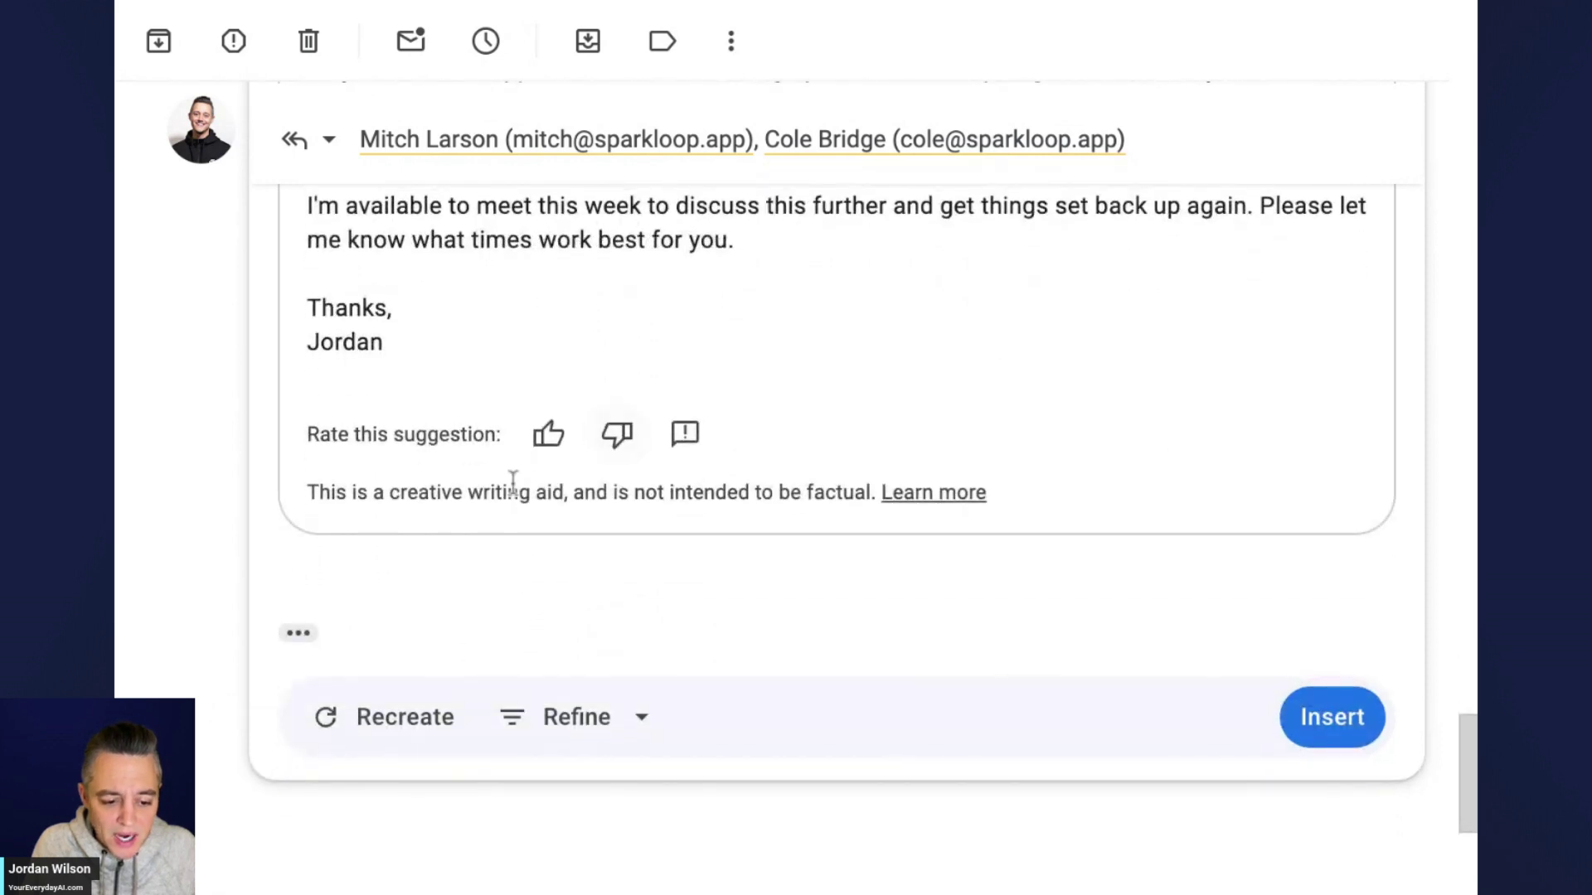
- Review the new suggestion, highlighting its disclaimer line and the dropped follow-up paragraph
{"action": "triple_click", "coordinate": [440, 497]}
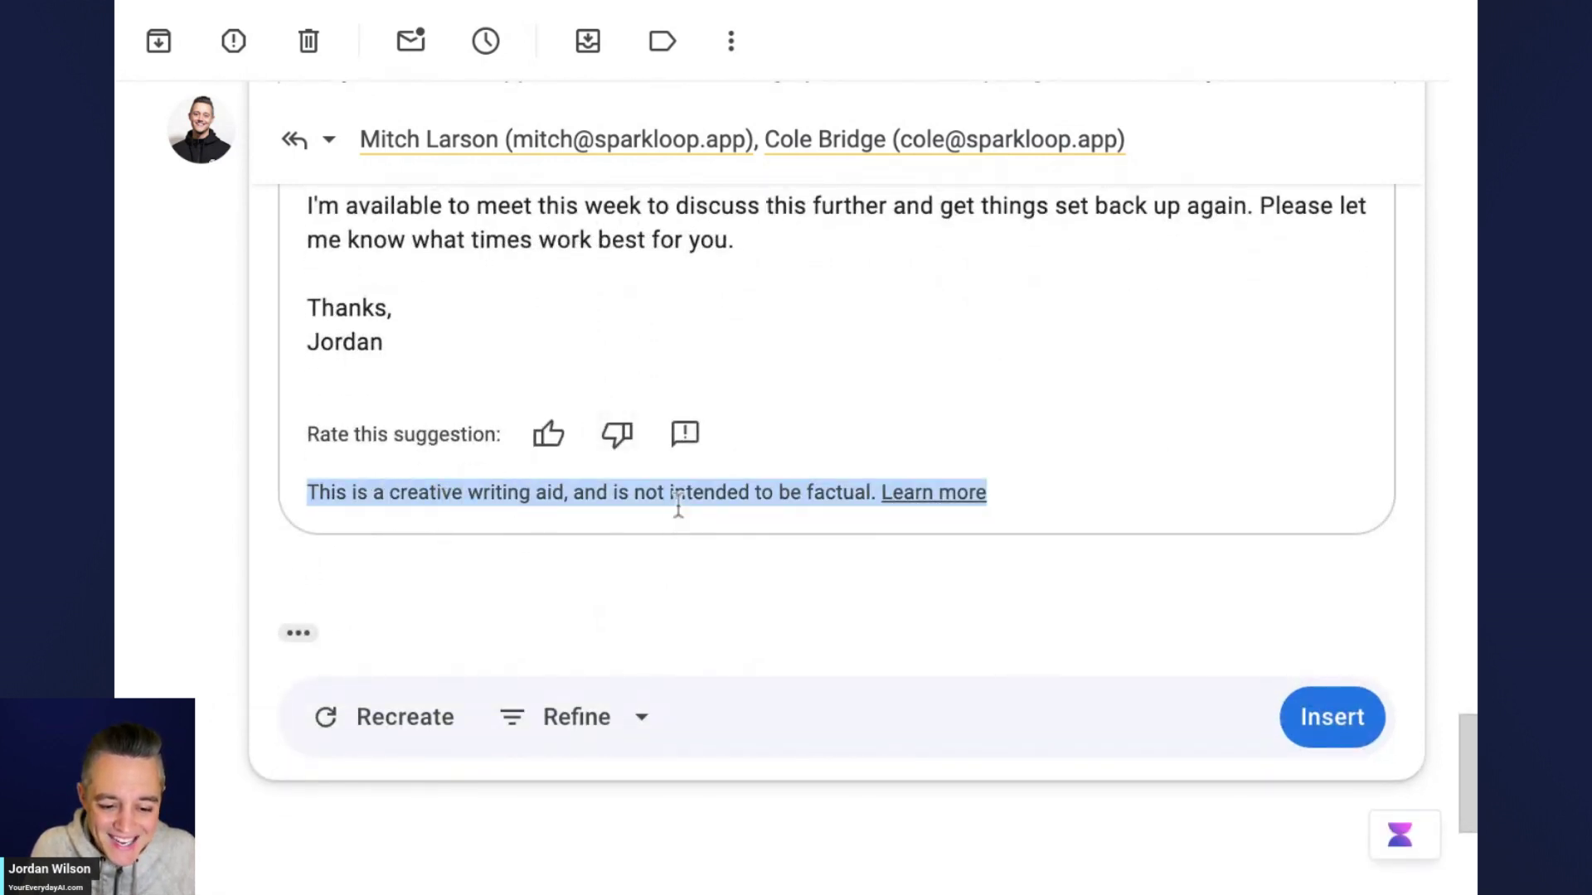
{"action": "scroll", "coordinate": [755, 507], "scroll_direction": "up", "scroll_amount": 5}
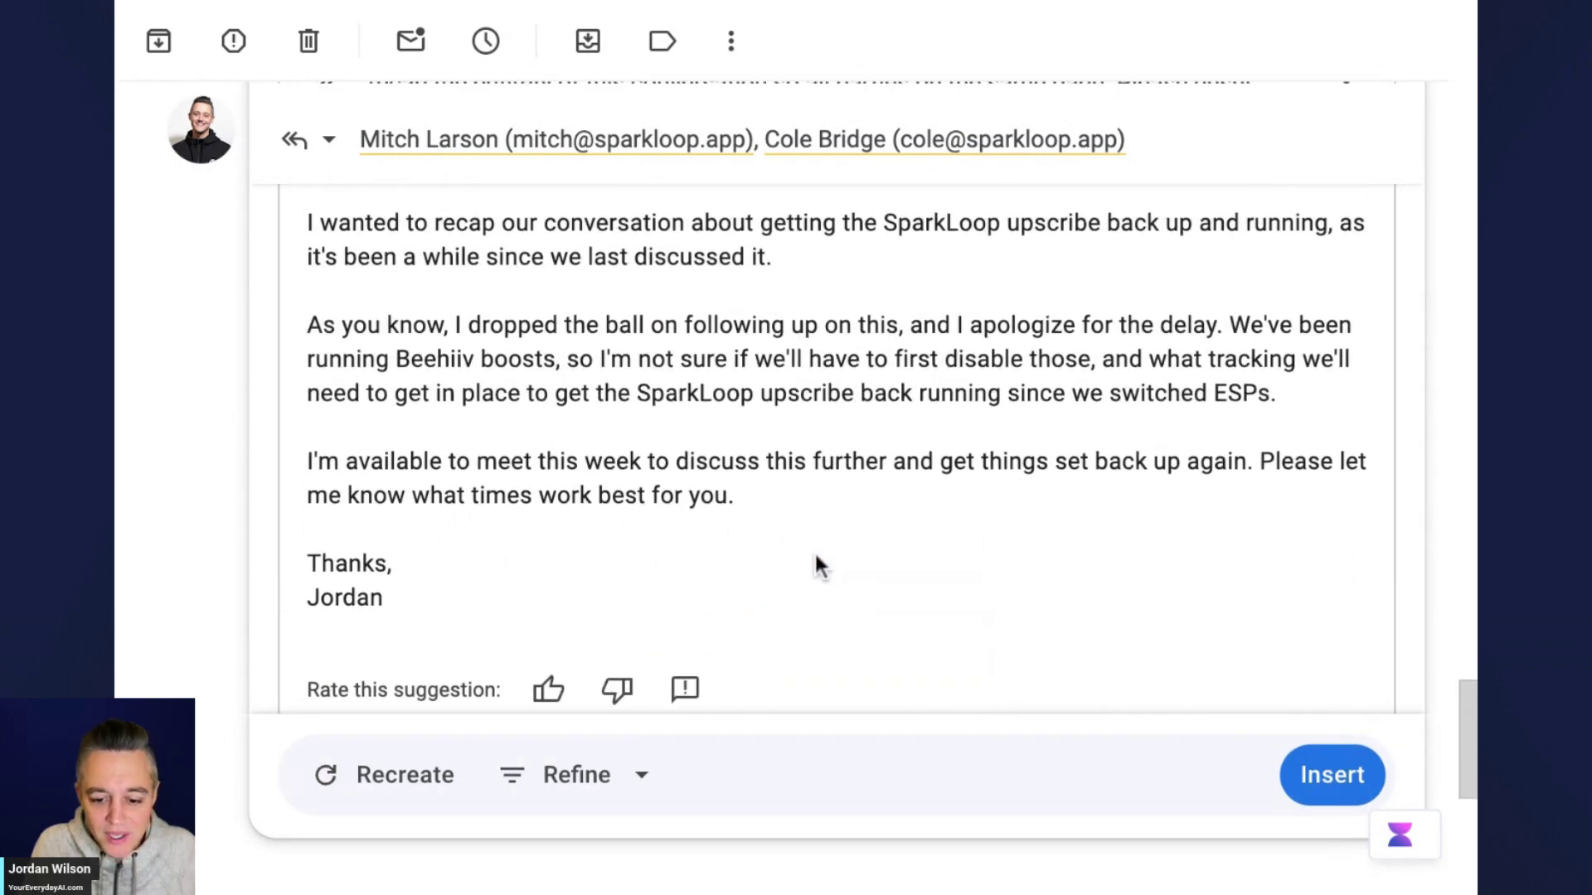
{"action": "triple_click", "coordinate": [1047, 379]}
{"action": "scroll", "coordinate": [1063, 407], "scroll_direction": "up", "scroll_amount": 2}
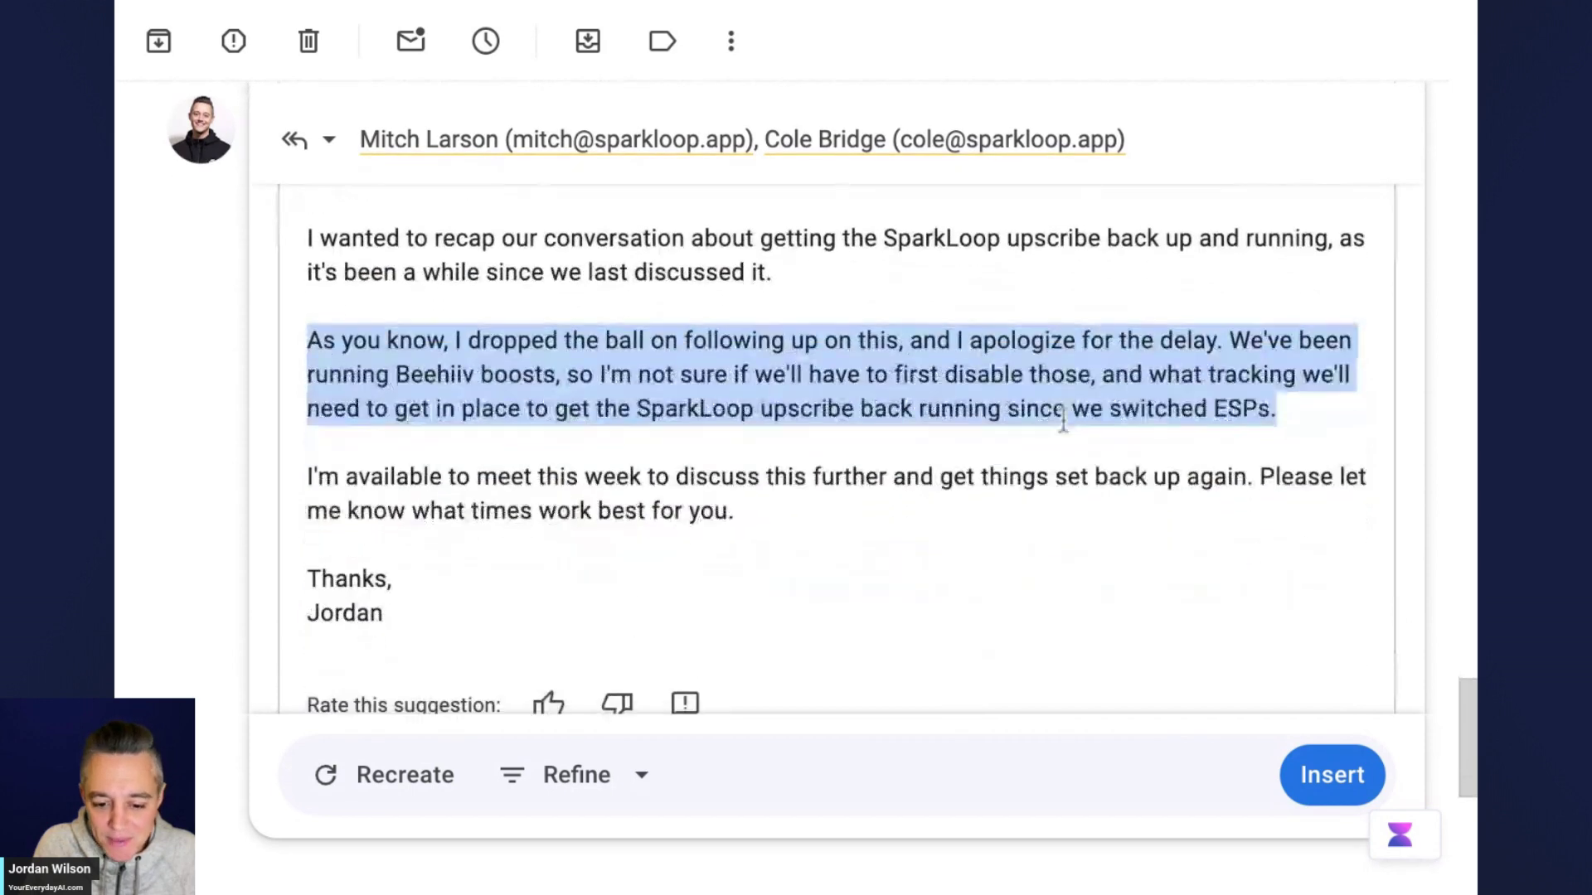
{"action": "left_click", "coordinate": [1064, 418]}
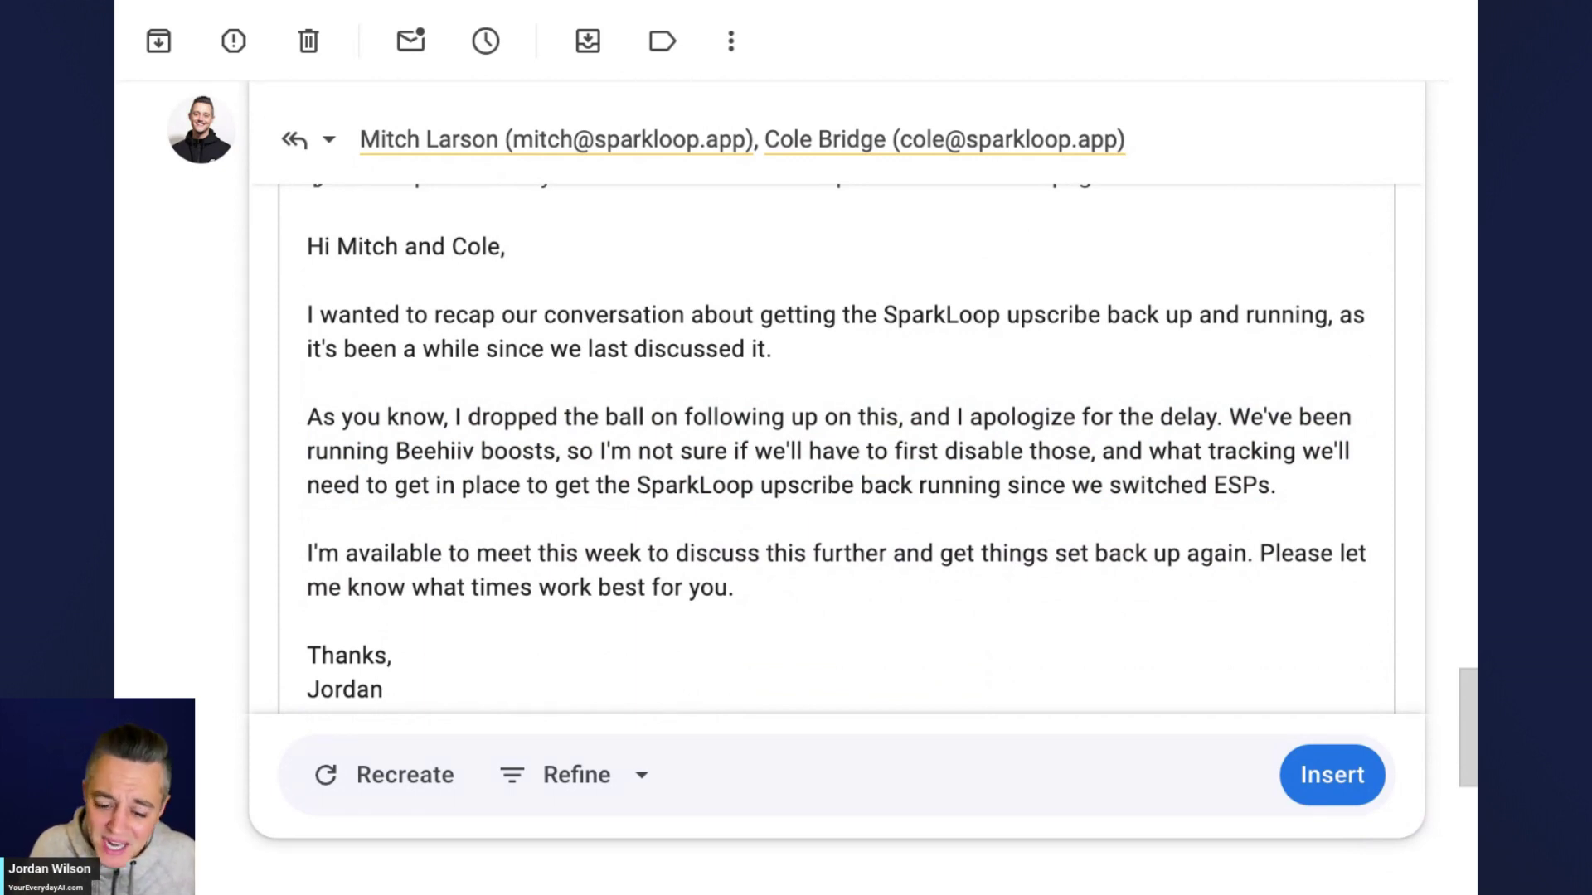
{"action": "scroll", "coordinate": [1037, 435], "scroll_direction": "down", "scroll_amount": 4}
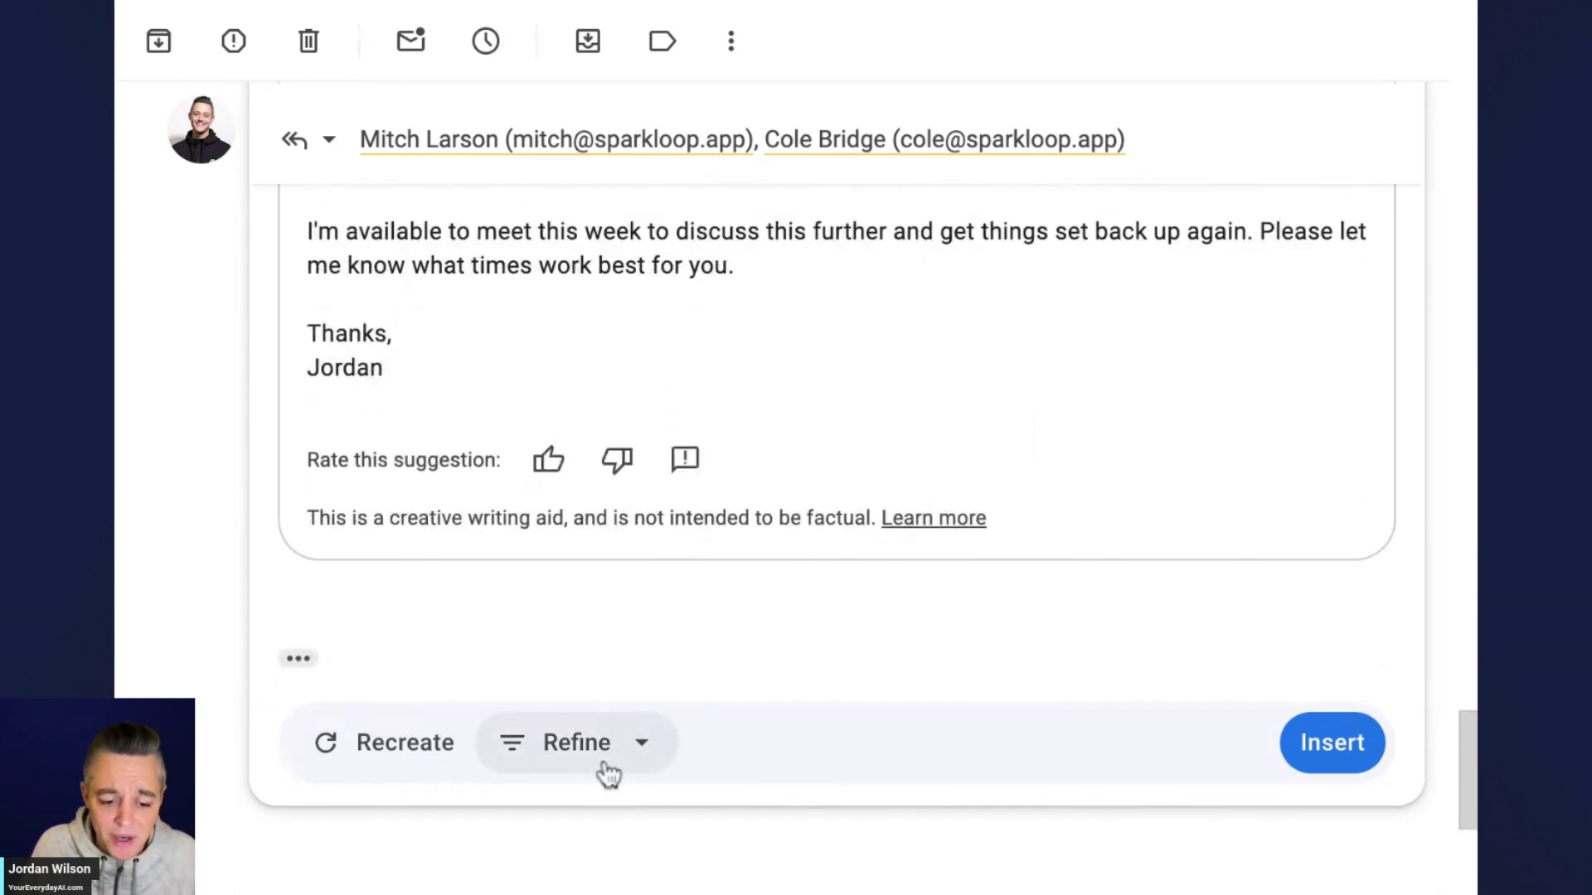
{"action": "scroll", "coordinate": [402, 669], "scroll_direction": "up", "scroll_amount": 3}
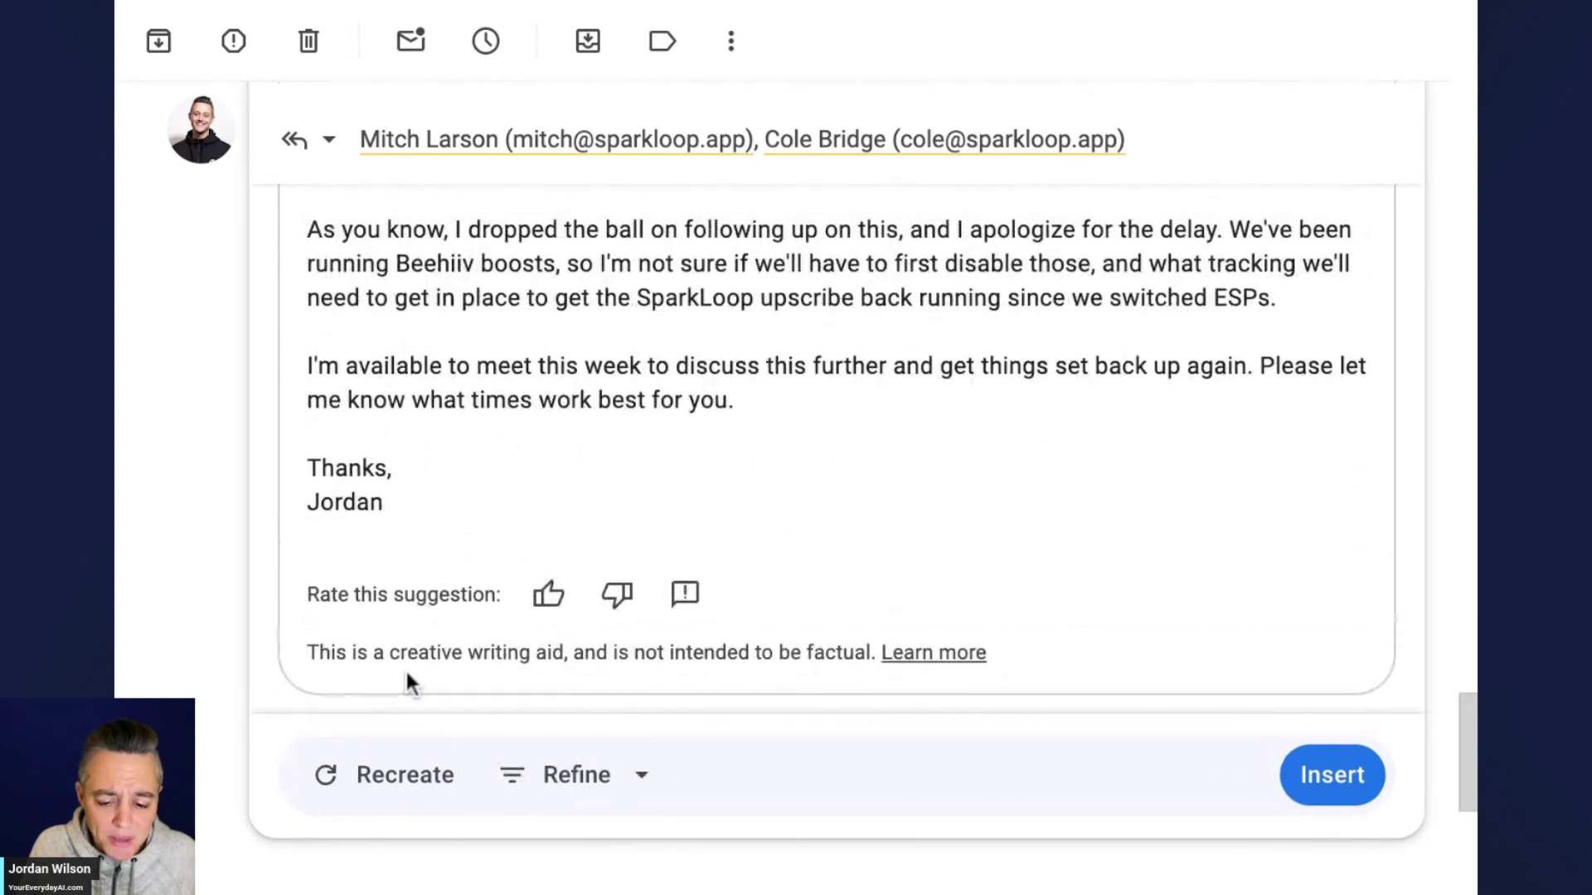
{"action": "scroll", "coordinate": [405, 668], "scroll_direction": "down", "scroll_amount": 1}
- Apply Formalize to the suggestion so it closes with 'Thank you for your understanding.'
{"action": "left_click", "coordinate": [614, 789]}
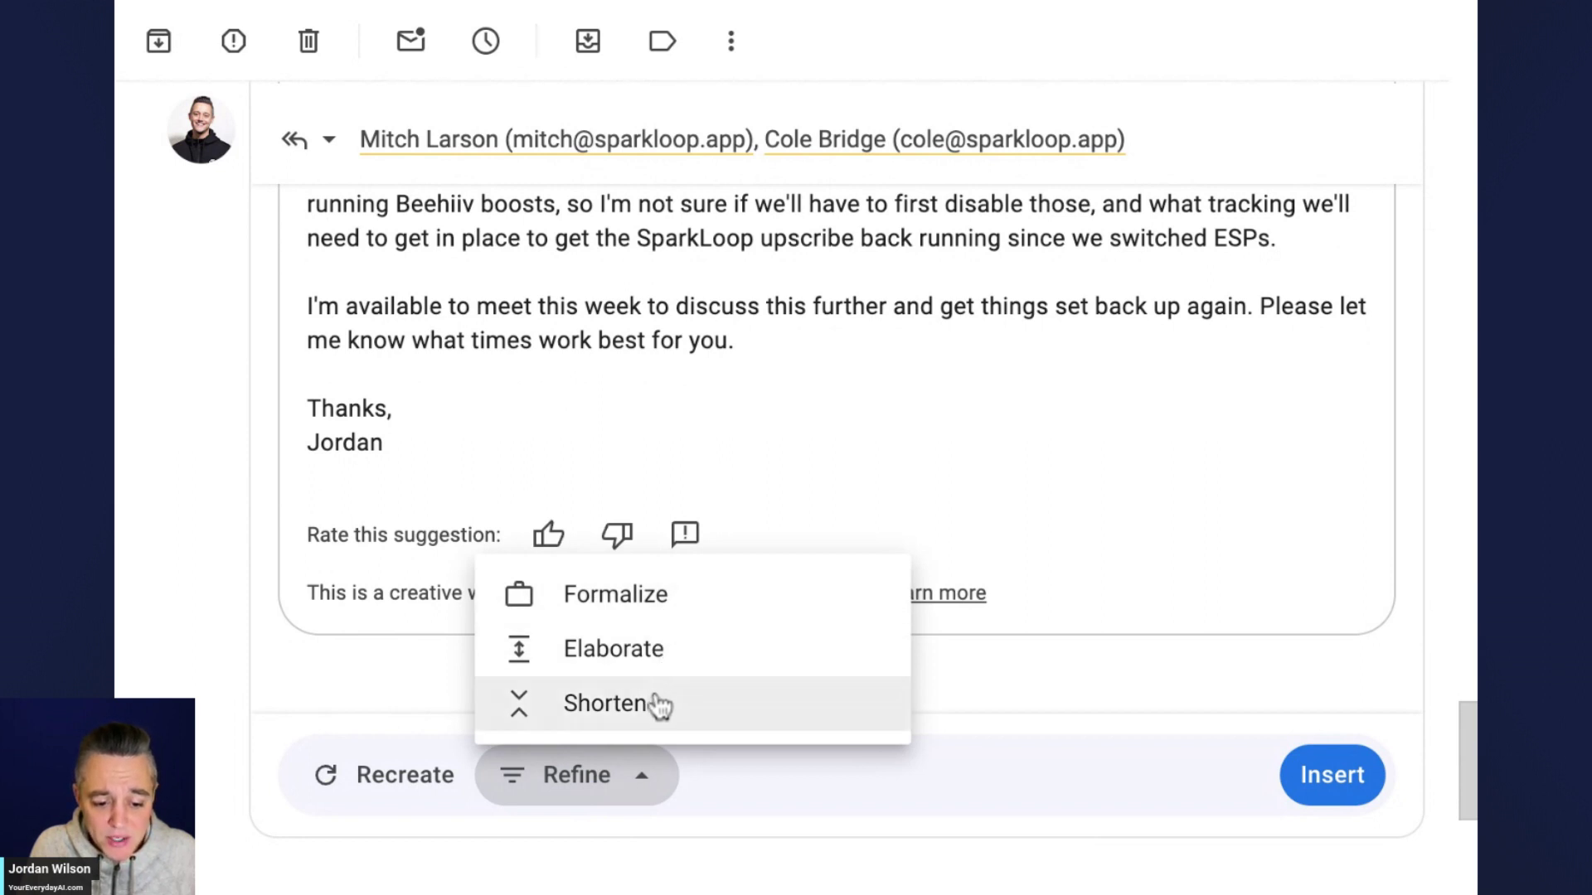
{"action": "left_click", "coordinate": [670, 614]}
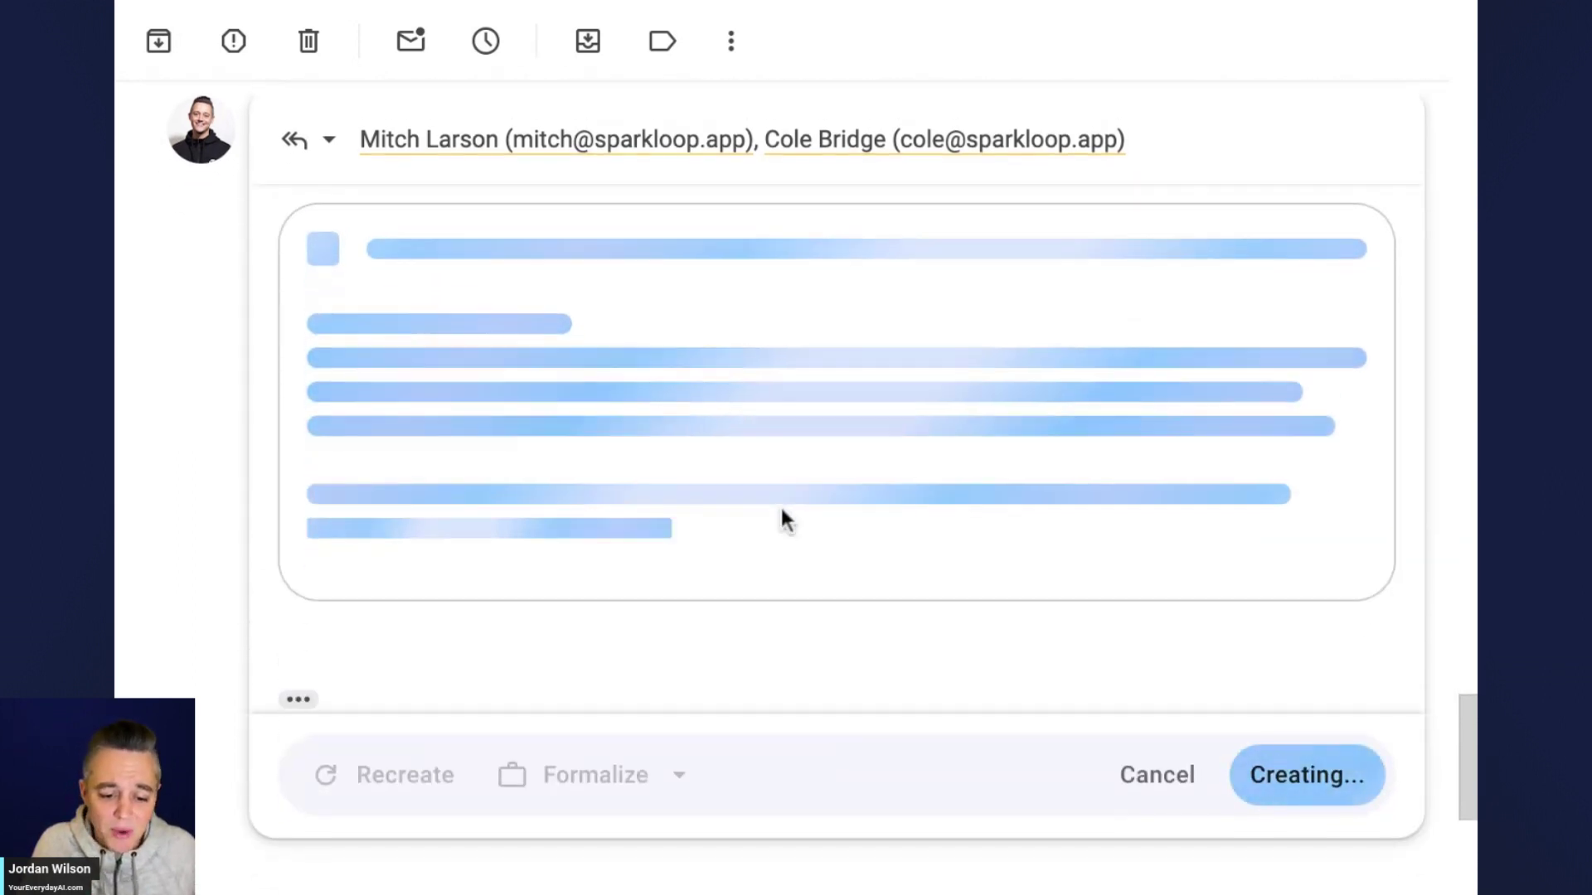
{"action": "left_click", "coordinate": [663, 786]}
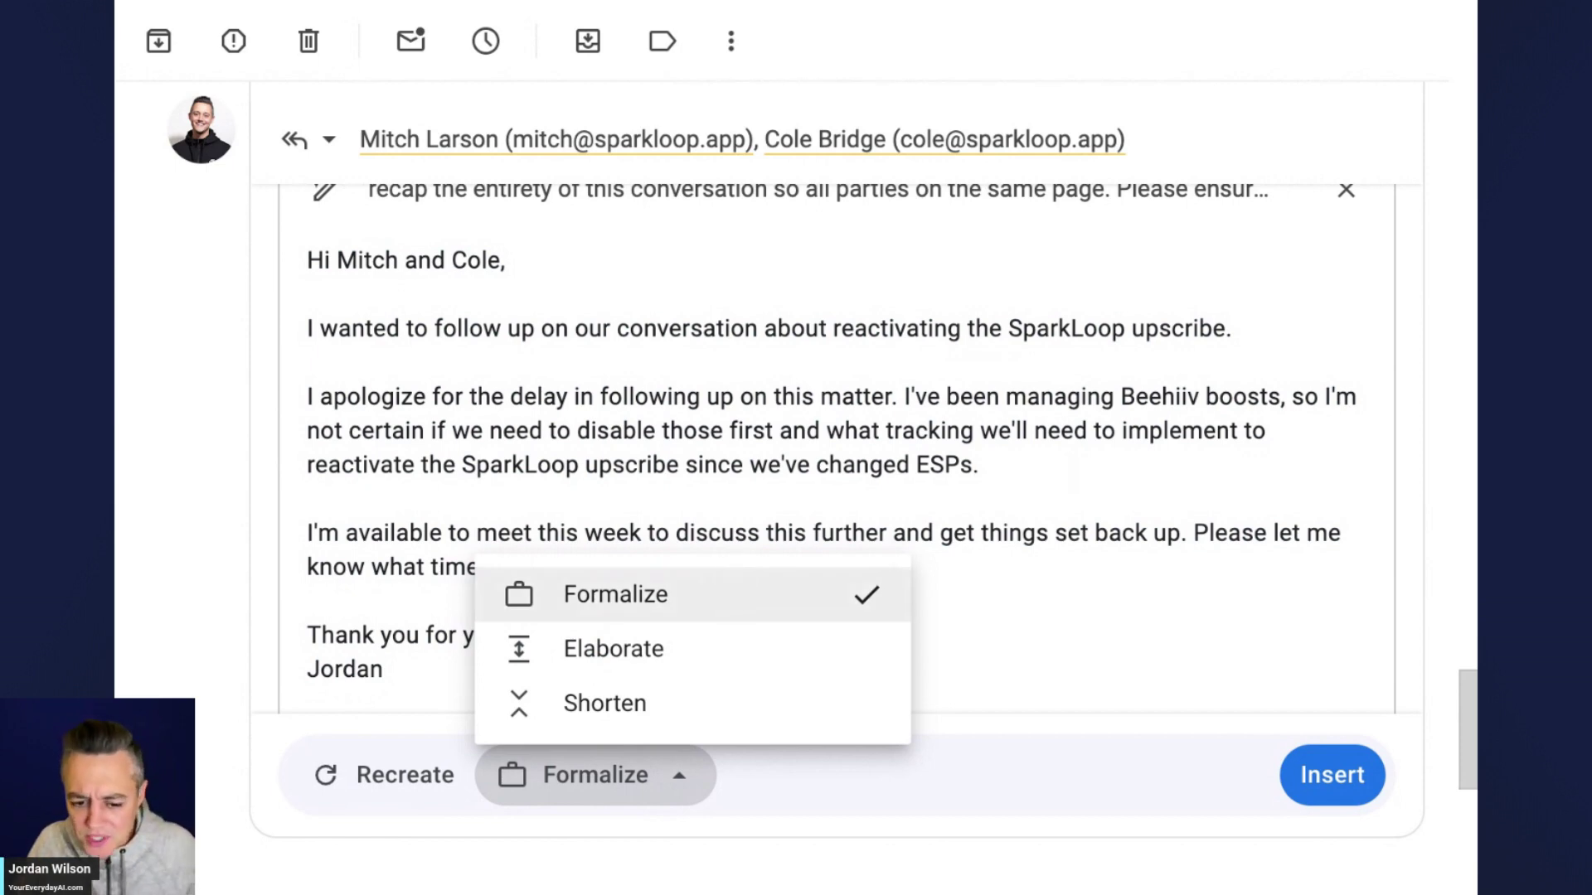
{"action": "left_click", "coordinate": [615, 594]}
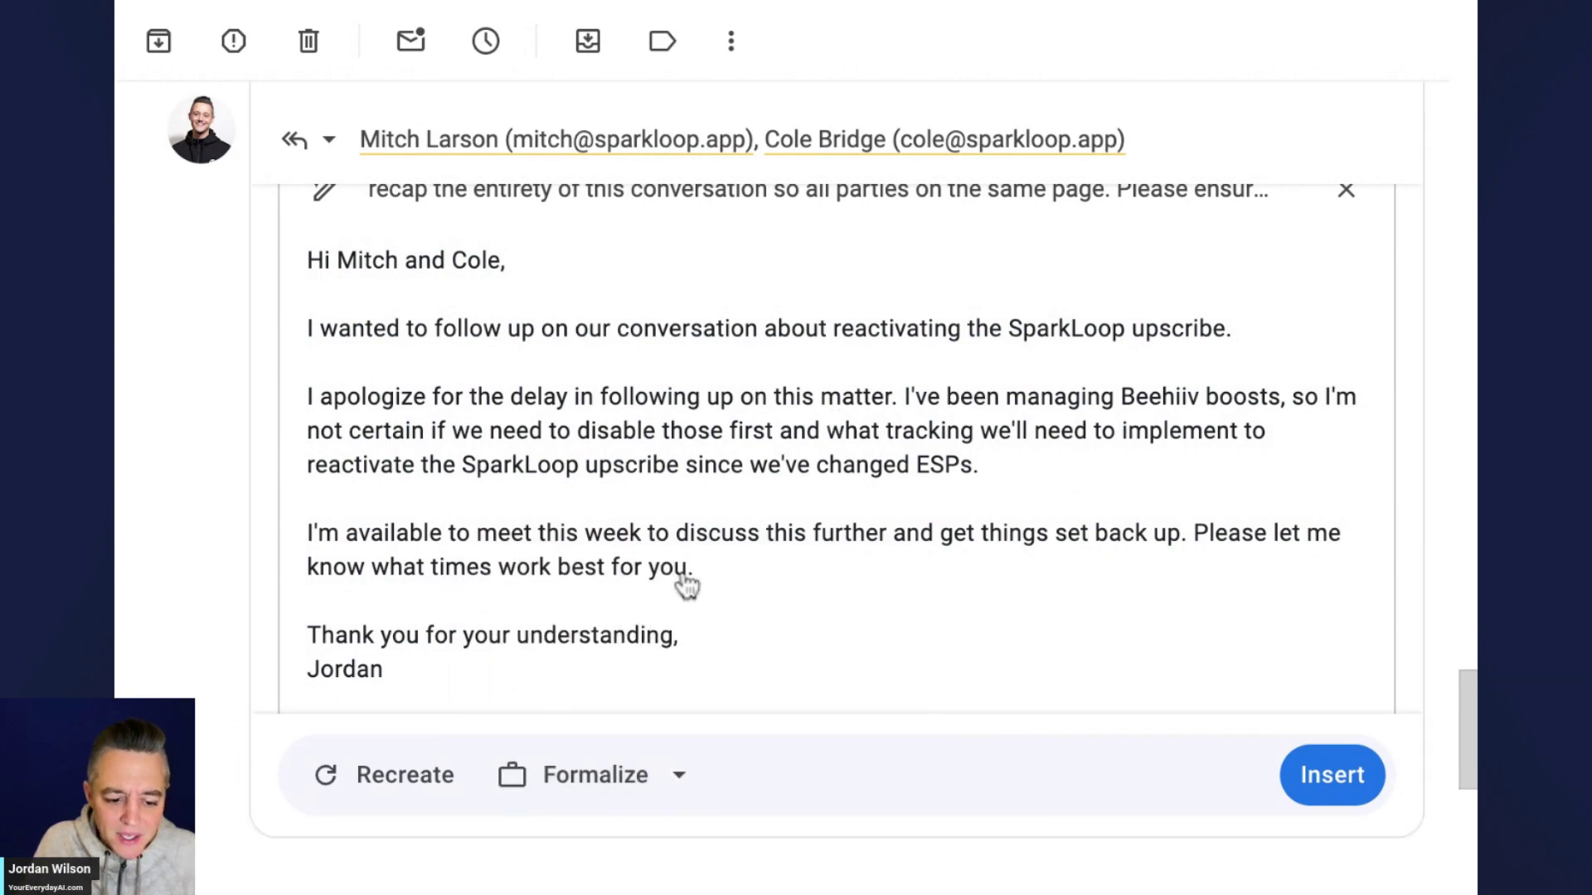
{"action": "scroll", "coordinate": [694, 544], "scroll_direction": "up", "scroll_amount": 3}
{"action": "scroll", "coordinate": [654, 584], "scroll_direction": "down", "scroll_amount": 4}
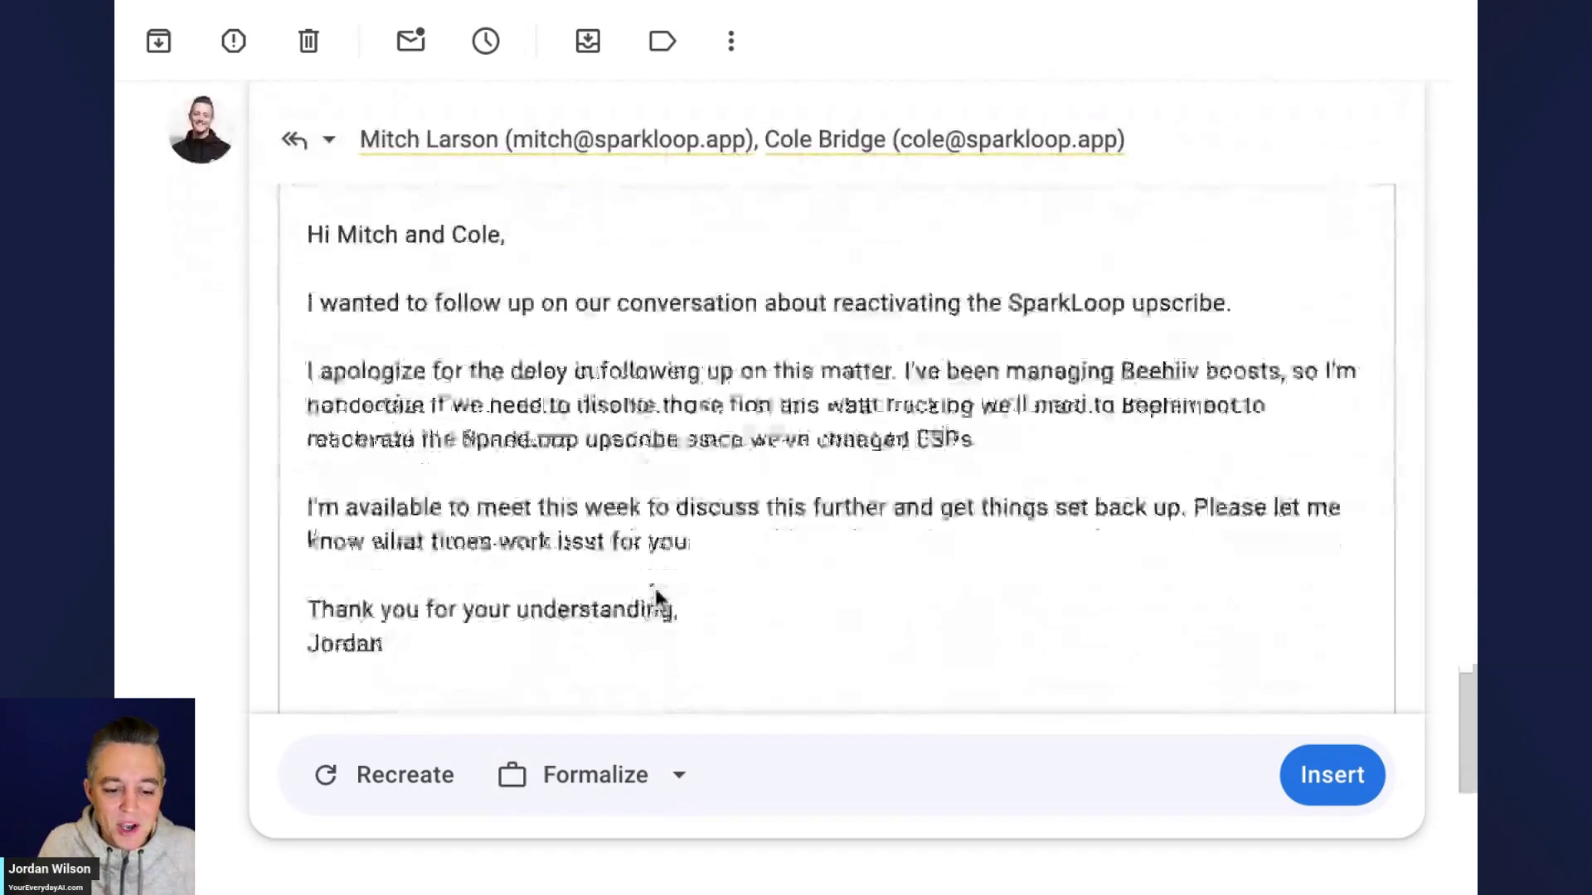
{"action": "scroll", "coordinate": [655, 591], "scroll_direction": "down", "scroll_amount": 2}
{"action": "scroll", "coordinate": [655, 590], "scroll_direction": "up", "scroll_amount": 4}
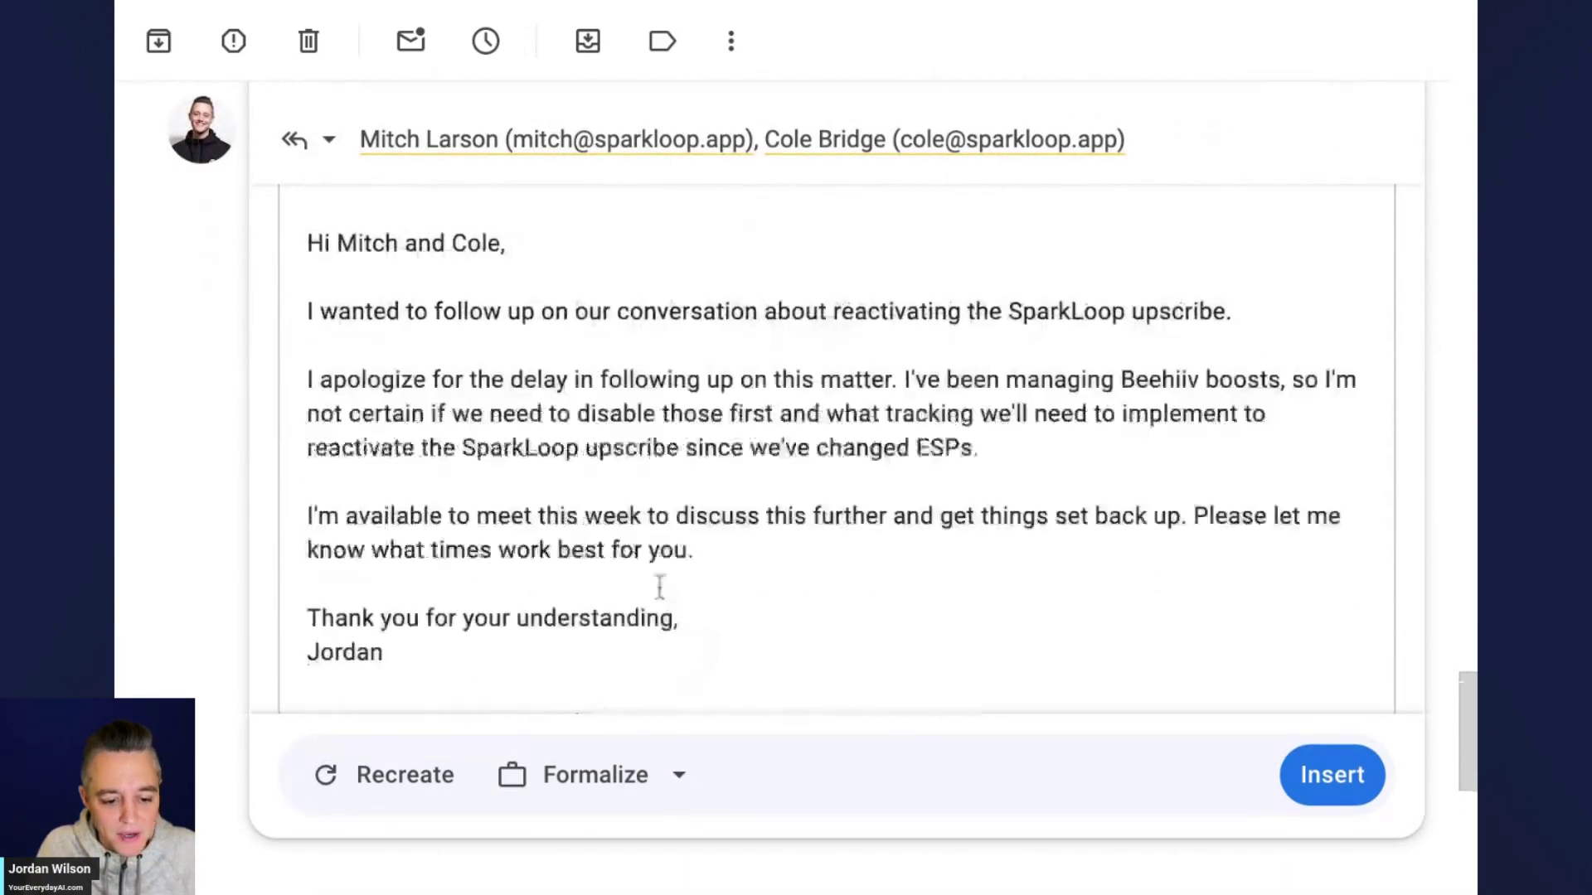
{"action": "scroll", "coordinate": [663, 582], "scroll_direction": "down", "scroll_amount": 1}
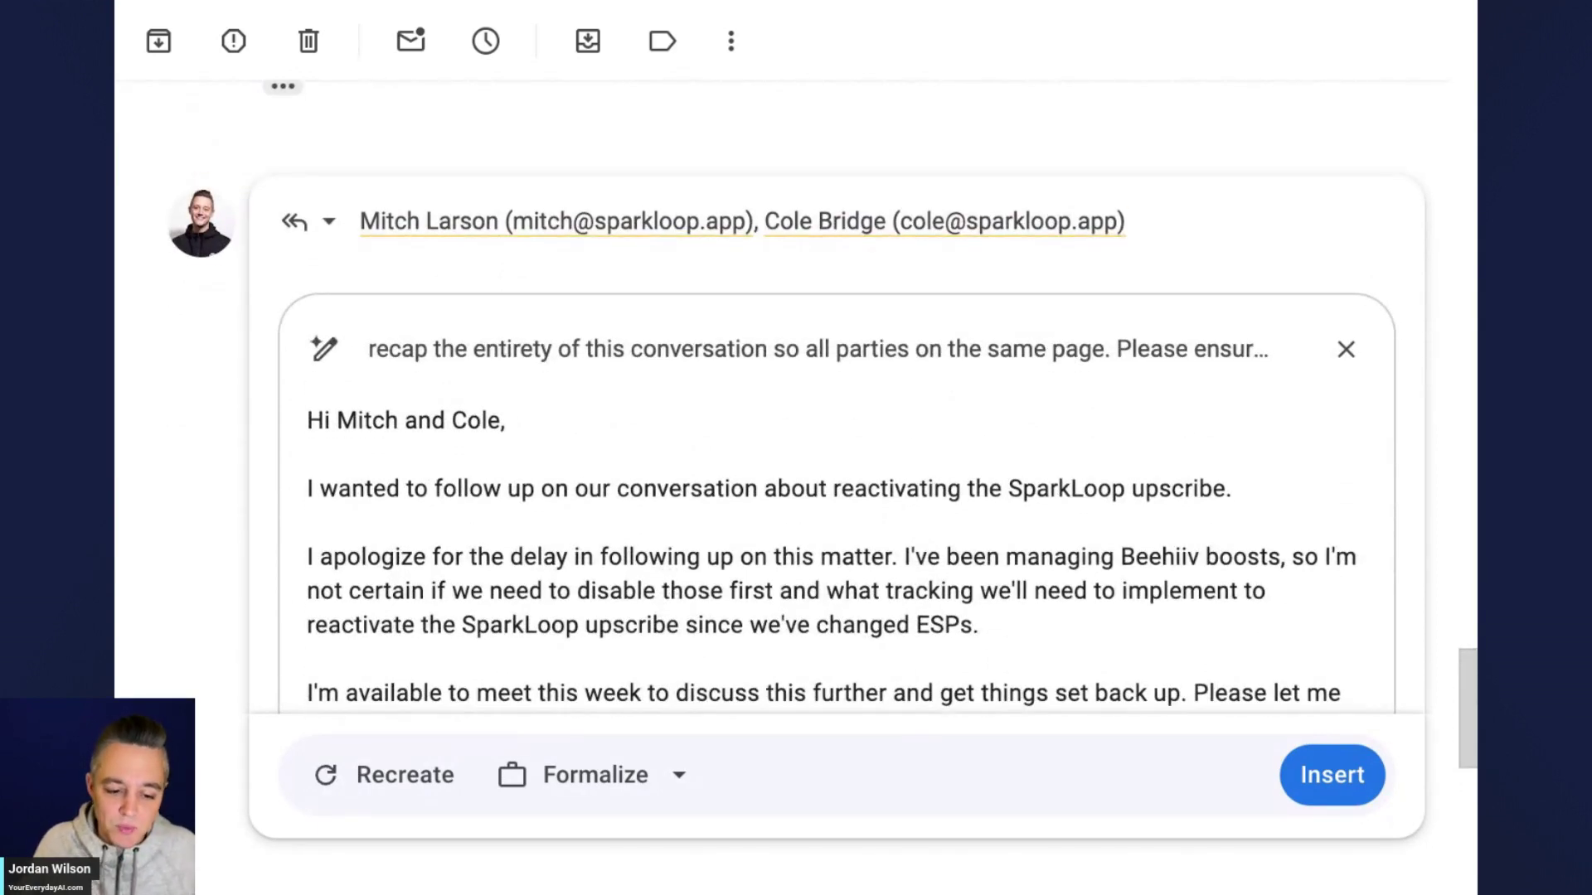
{"action": "scroll", "coordinate": [654, 497], "scroll_direction": "down", "scroll_amount": 1}
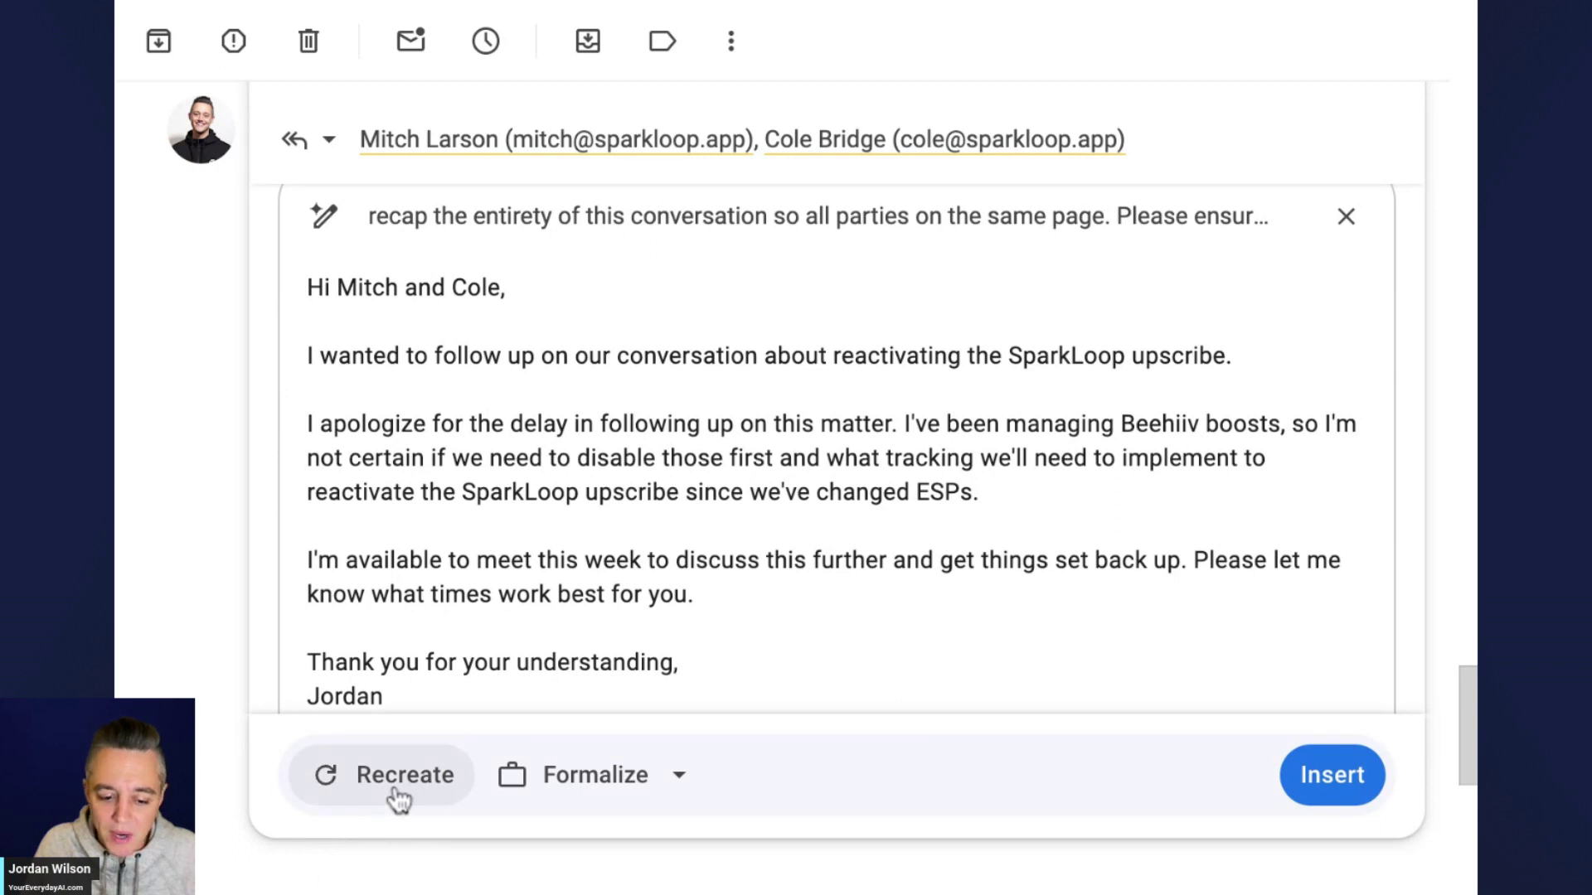
- Recreate the suggestion and Elaborate it into a longer SparkLoop upscribe recap signed 'Thanks.'
{"action": "left_click", "coordinate": [398, 797]}
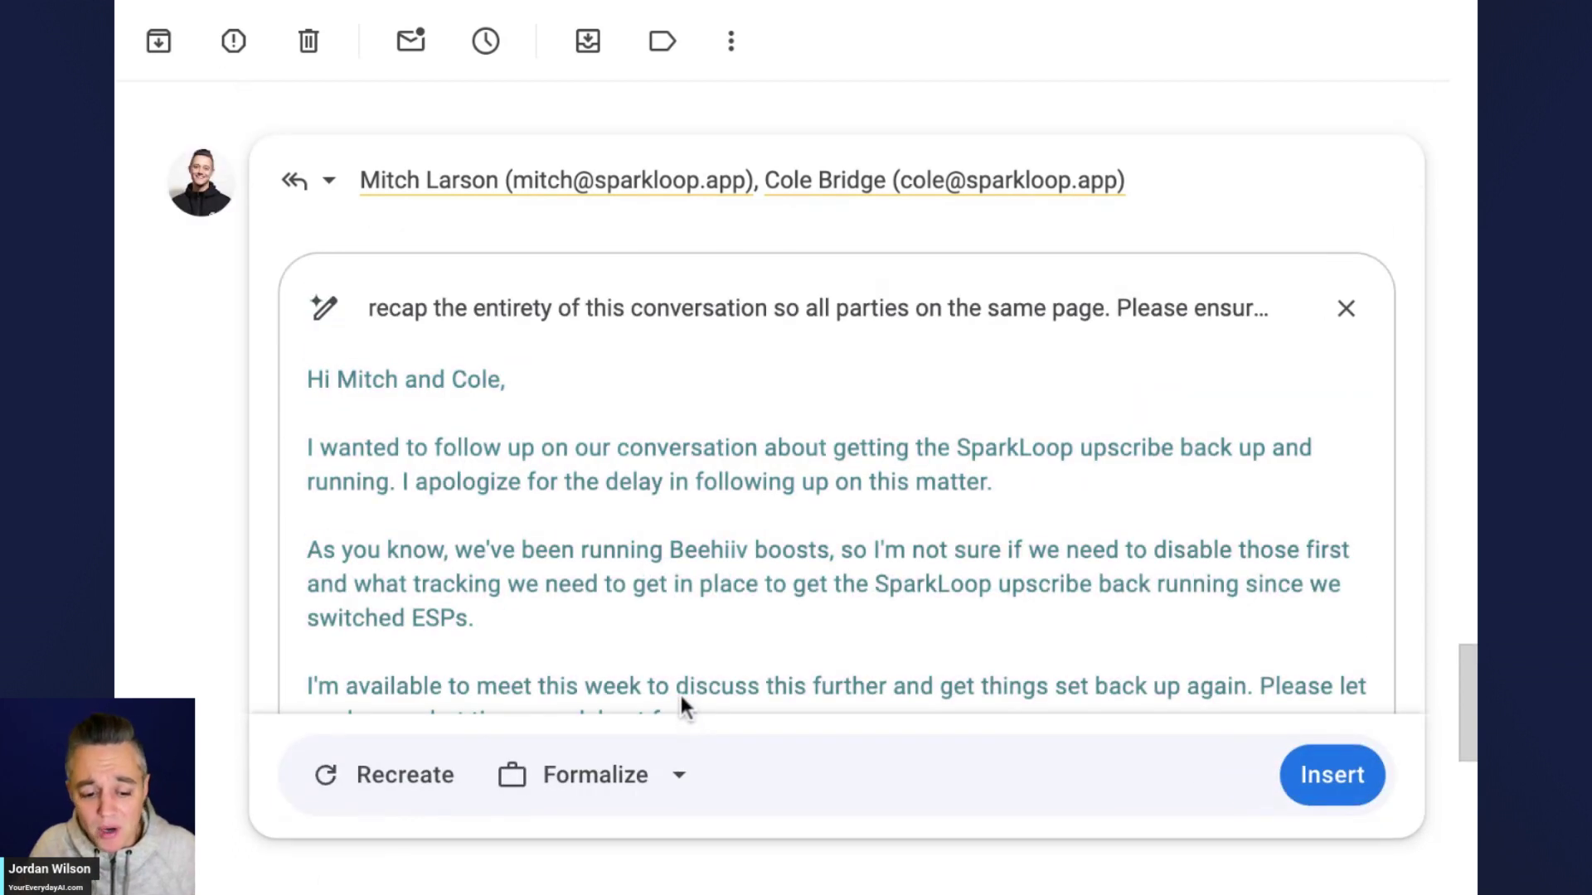
{"action": "scroll", "coordinate": [729, 639], "scroll_direction": "down", "scroll_amount": 2}
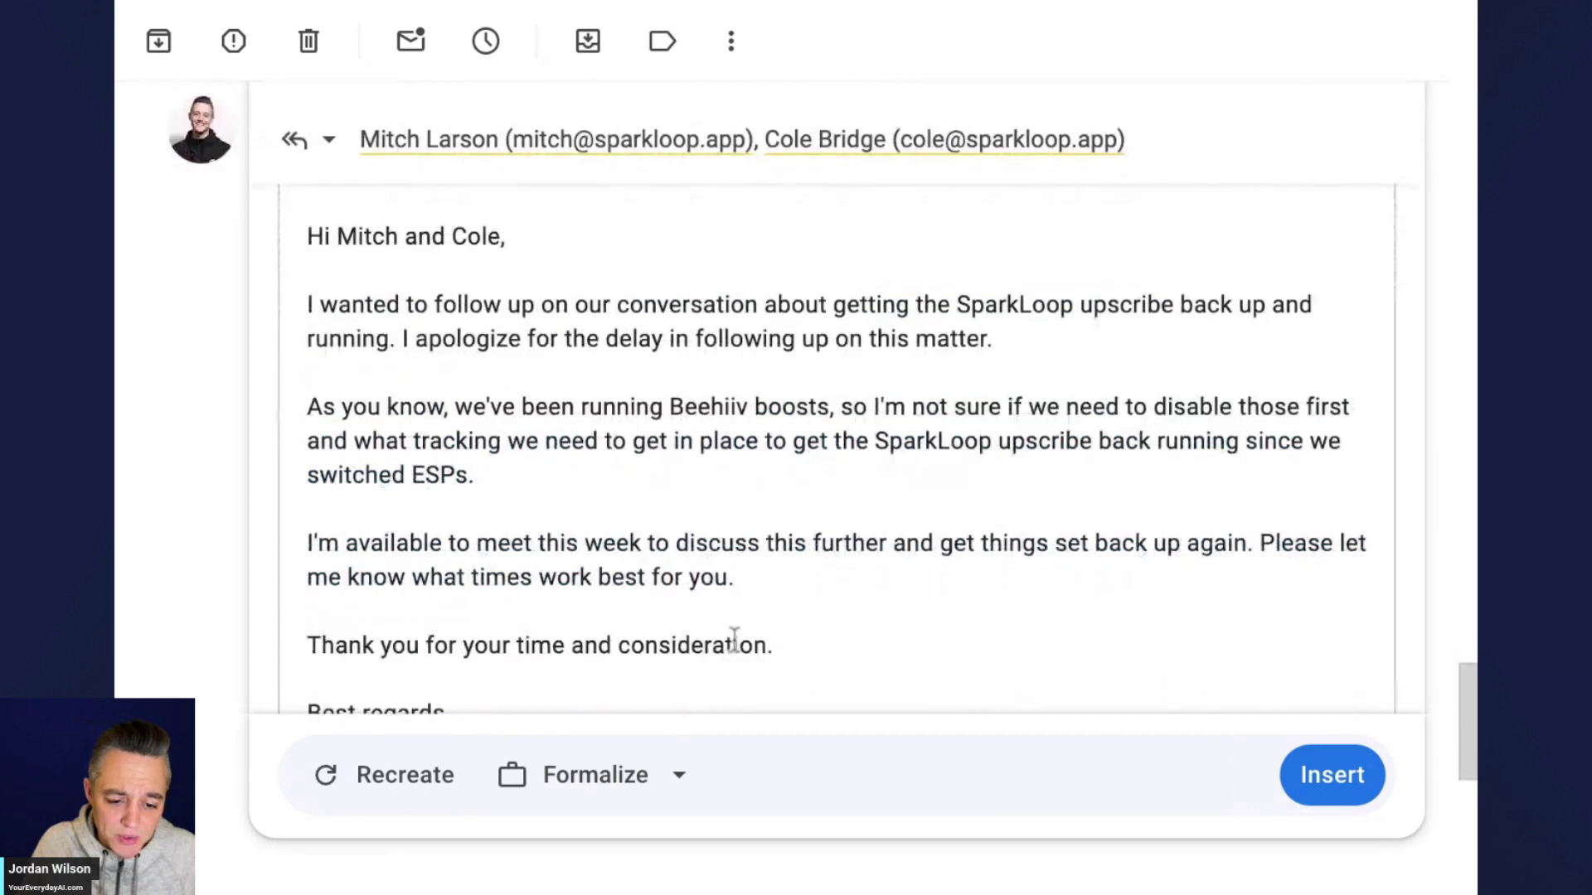
{"action": "left_click", "coordinate": [673, 781]}
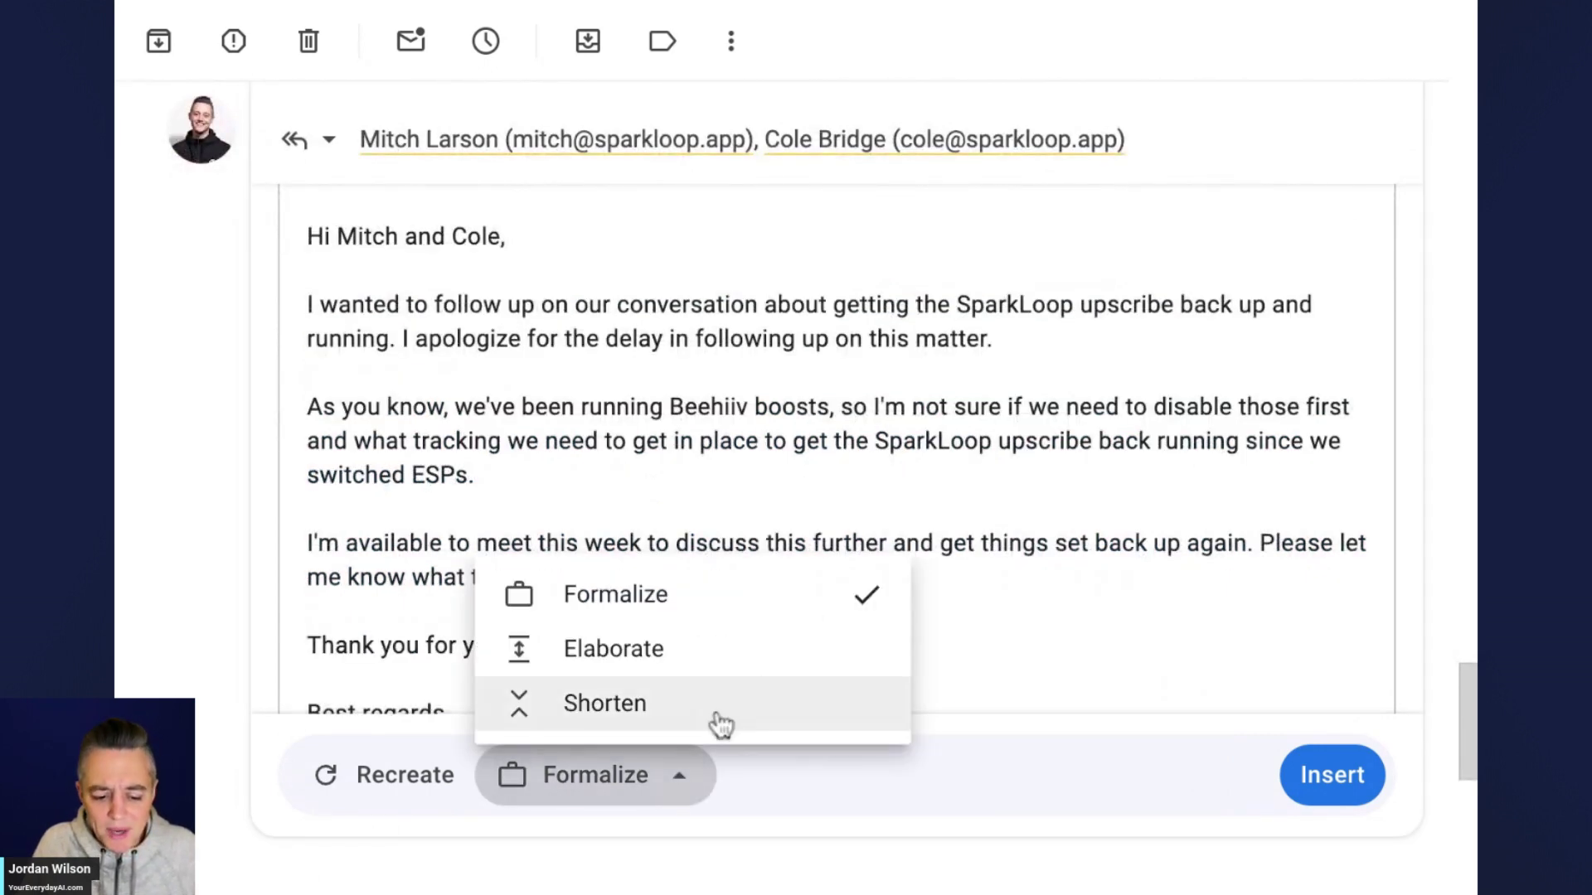
{"action": "left_click", "coordinate": [736, 672]}
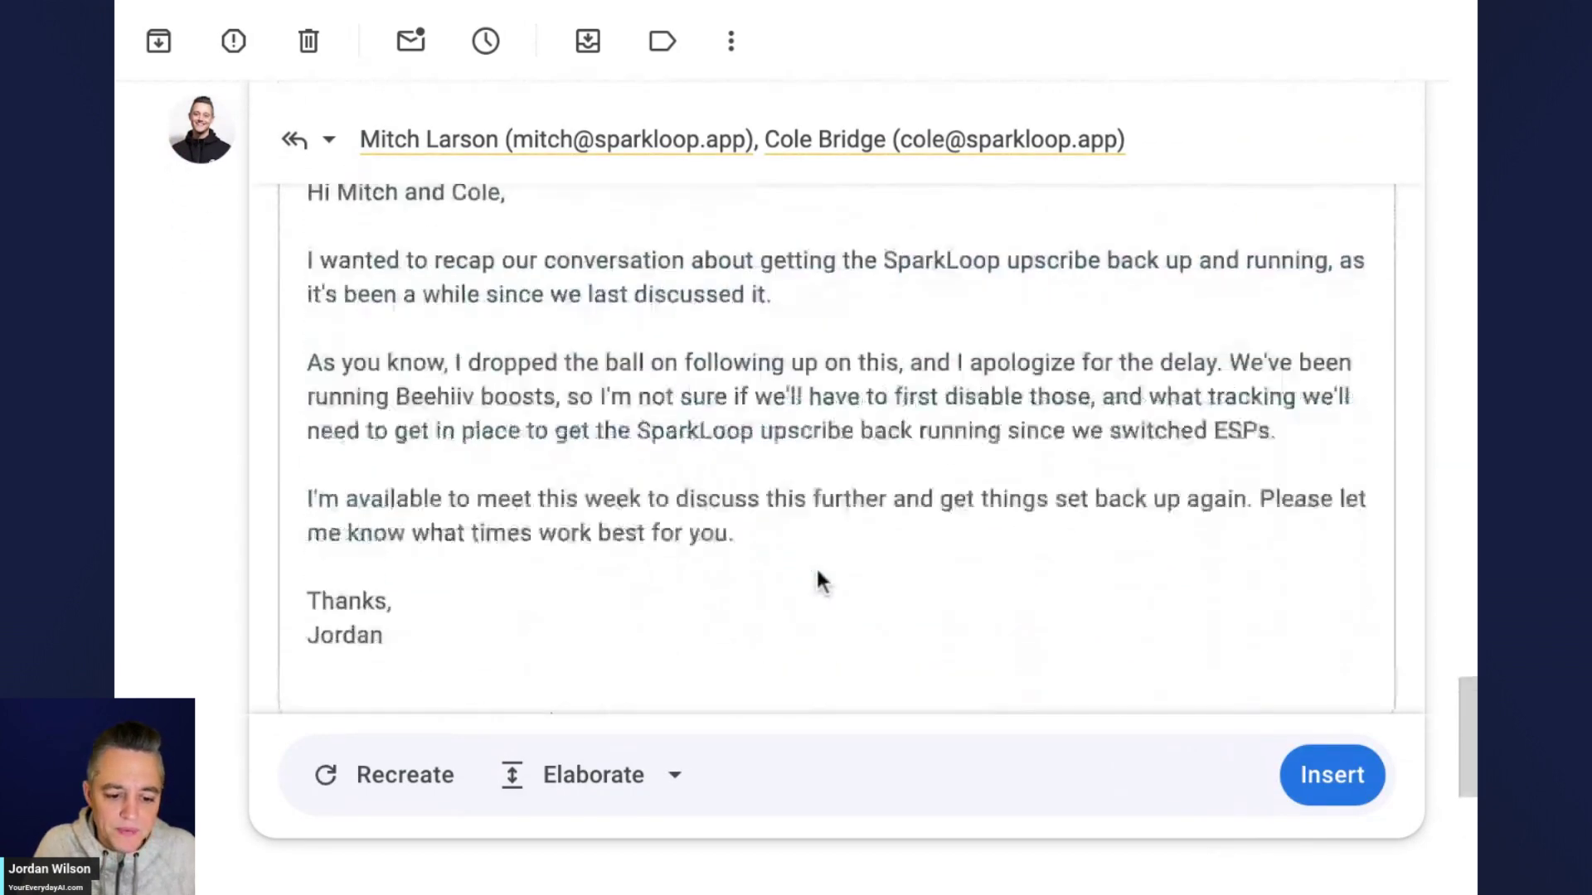
{"action": "scroll", "coordinate": [818, 581], "scroll_direction": "up", "scroll_amount": 1}
{"action": "scroll", "coordinate": [817, 580], "scroll_direction": "down", "scroll_amount": 2}
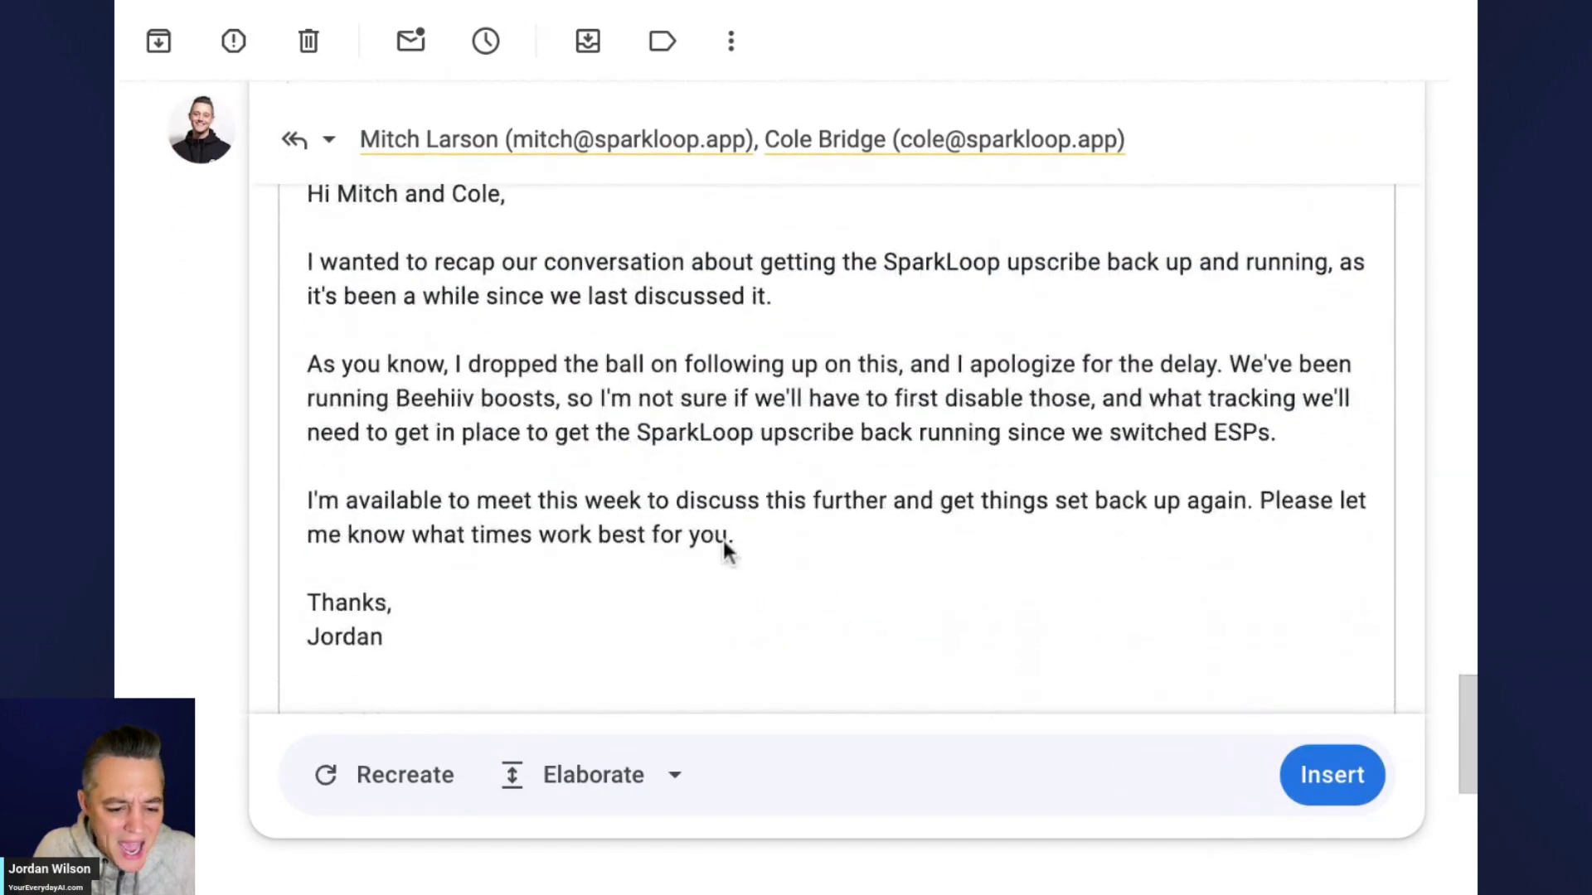
{"action": "scroll", "coordinate": [613, 518], "scroll_direction": "up", "scroll_amount": 1}
{"action": "scroll", "coordinate": [612, 520], "scroll_direction": "down", "scroll_amount": 3}
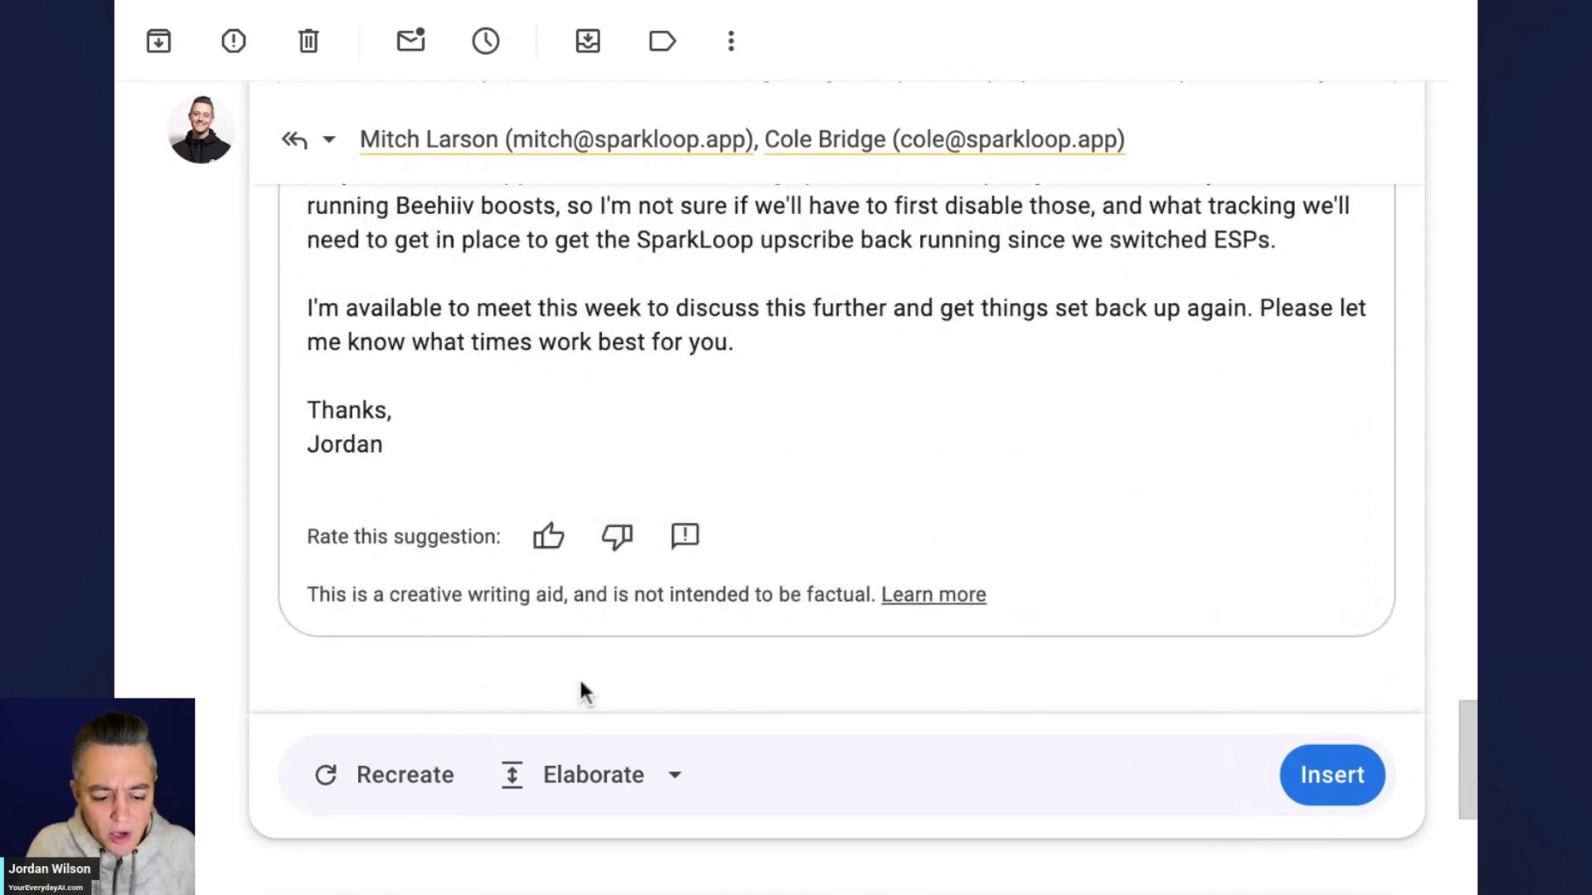
- Insert the Help me write recap, with its meeting offer and thanks sign-off, and place the cursor after the sign-off
{"action": "left_click", "coordinate": [1333, 776]}
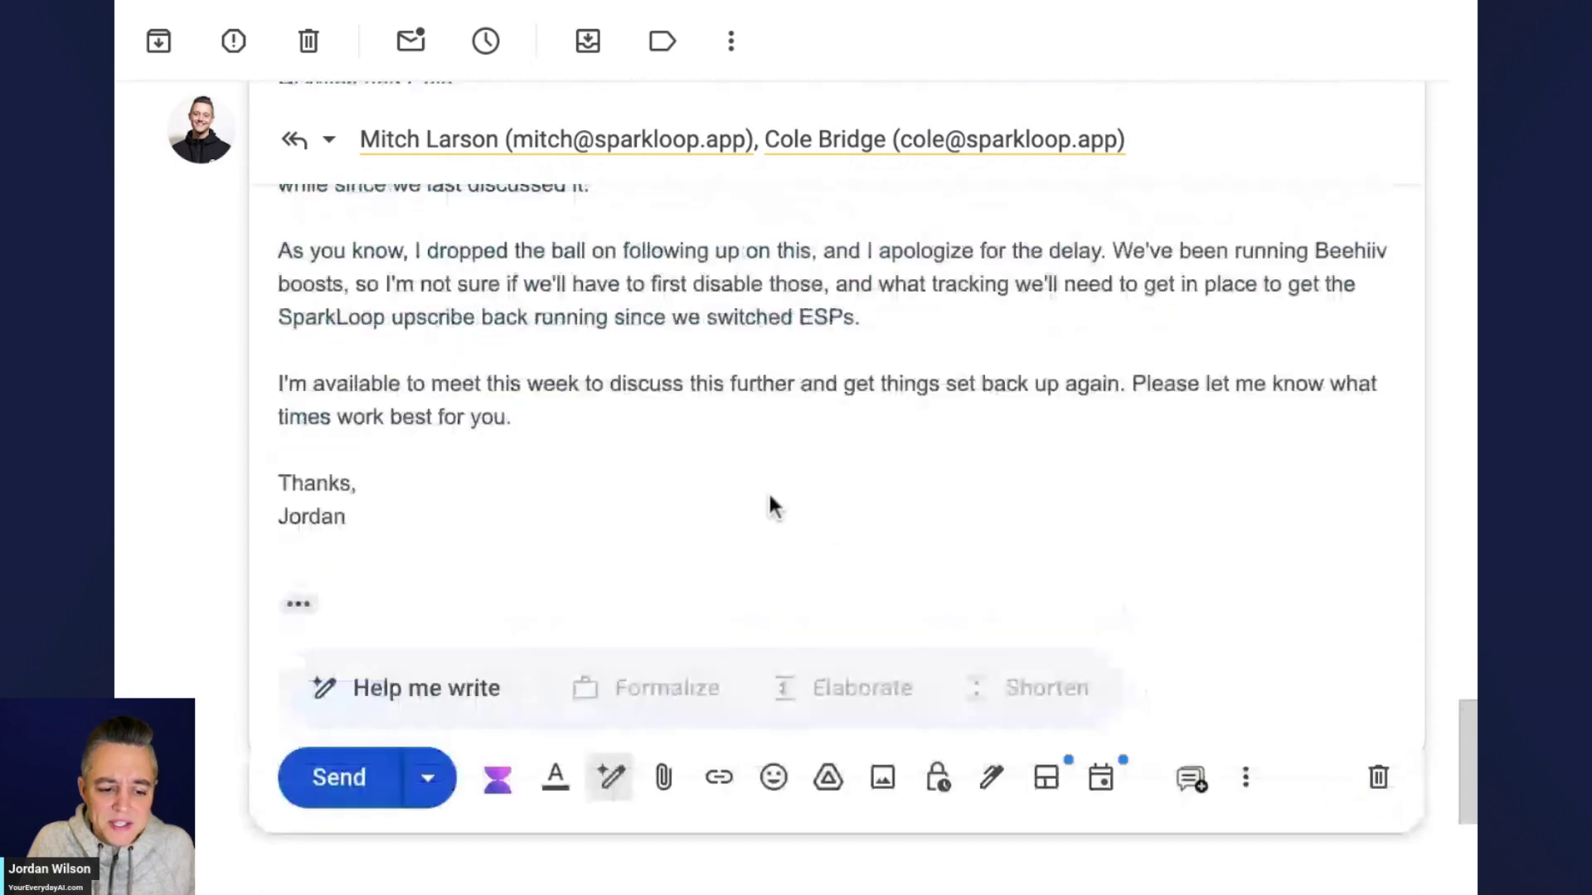
{"action": "scroll", "coordinate": [751, 508], "scroll_direction": "down", "scroll_amount": 1}
{"action": "scroll", "coordinate": [754, 510], "scroll_direction": "up", "scroll_amount": 3}
{"action": "scroll", "coordinate": [759, 500], "scroll_direction": "down", "scroll_amount": 3}
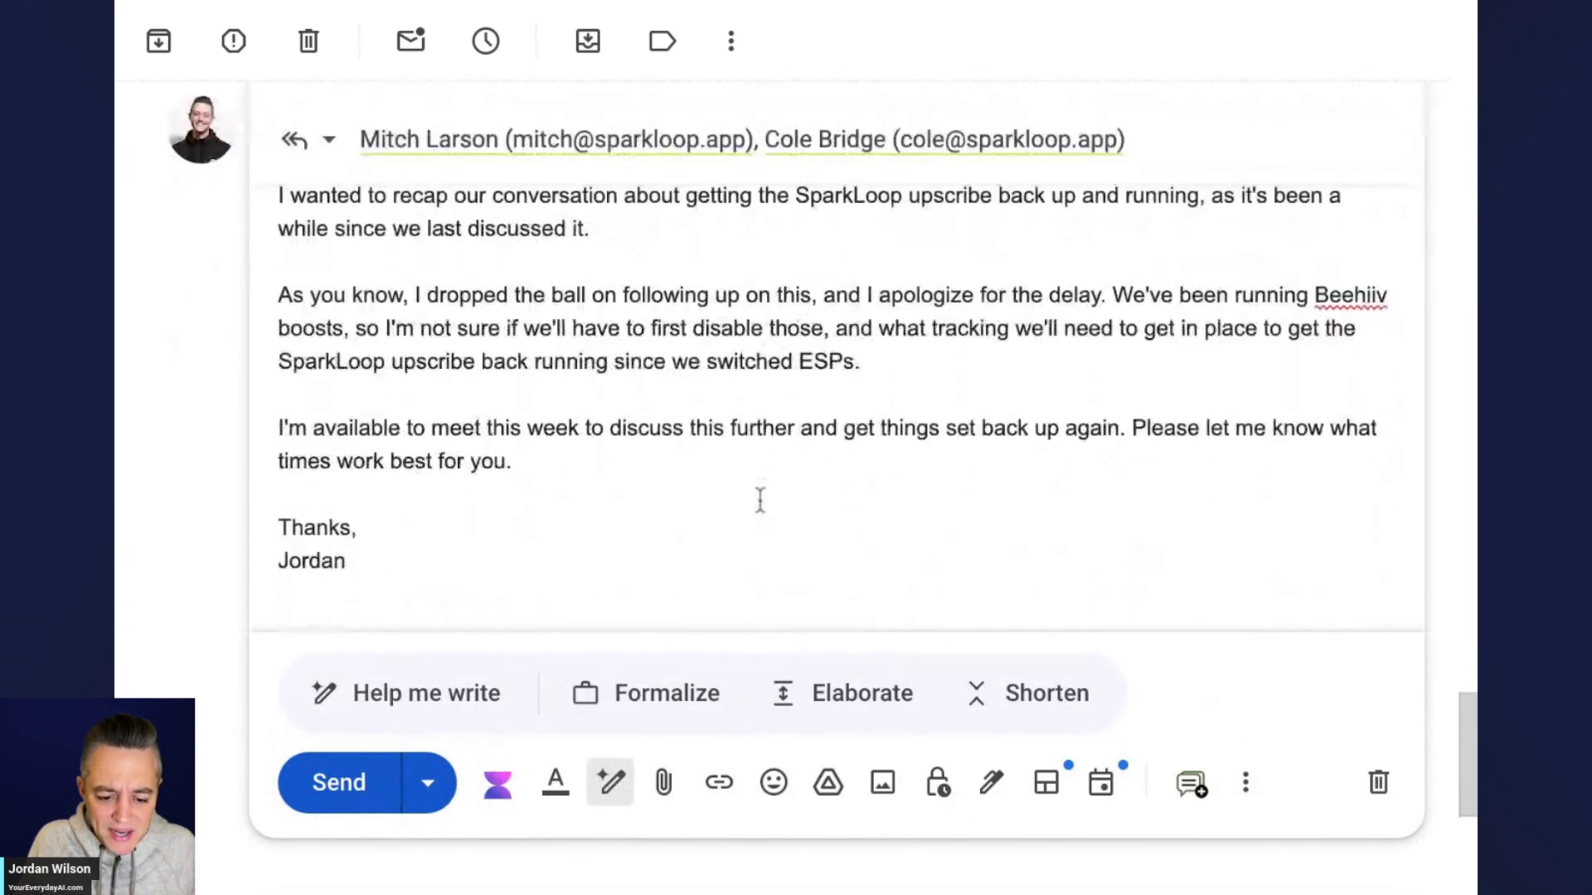
{"action": "left_click", "coordinate": [378, 554]}
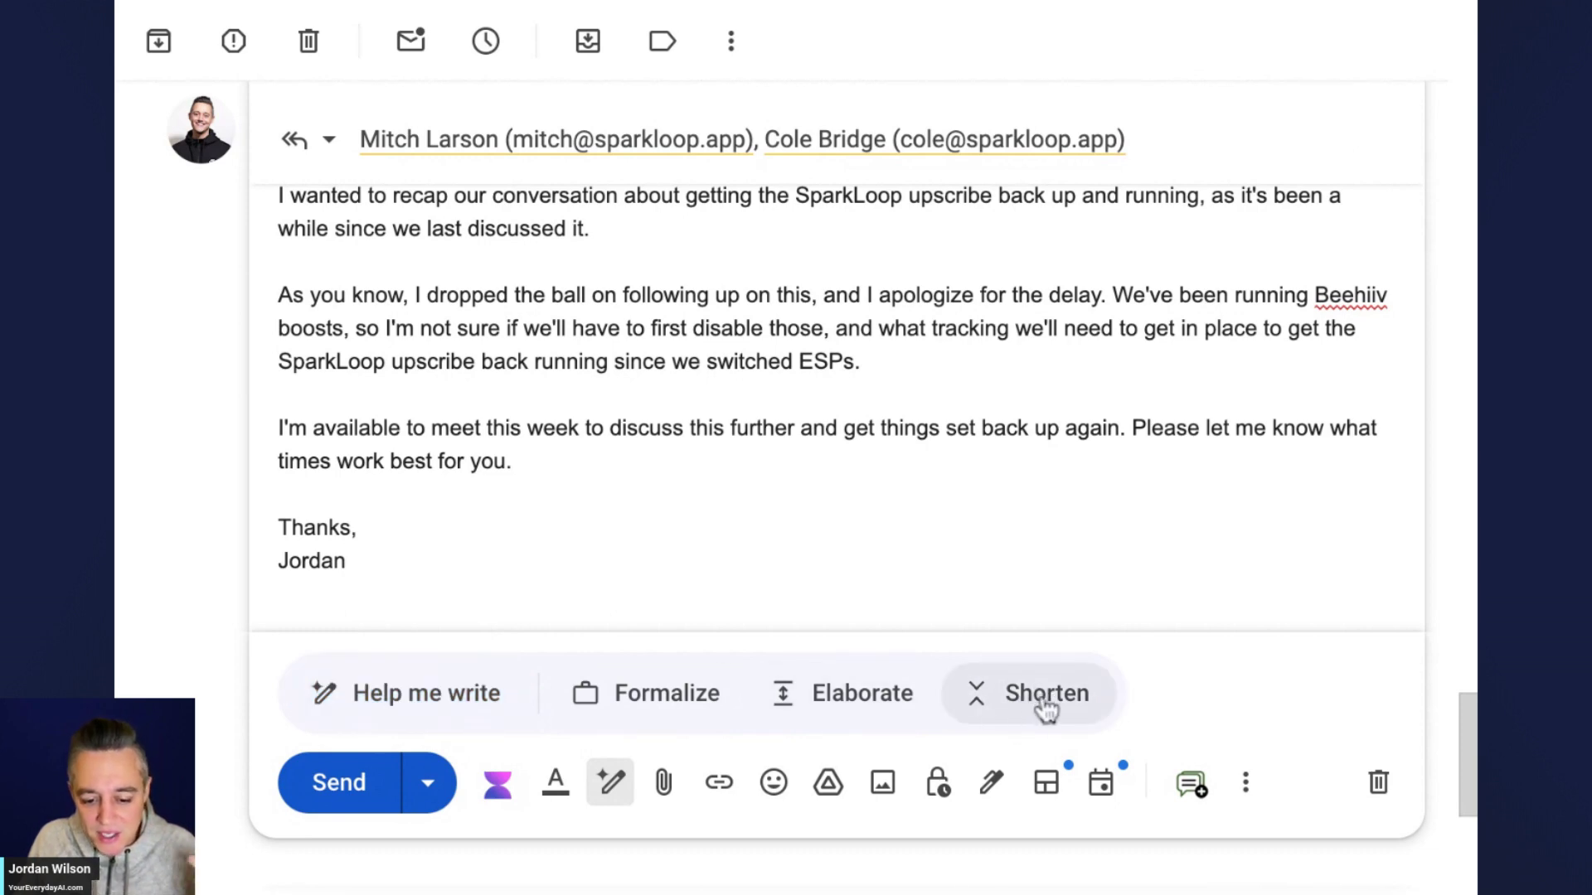
- Reopen the Help me write prompt beneath the inserted recap to generate more reply text
{"action": "left_click", "coordinate": [390, 712]}
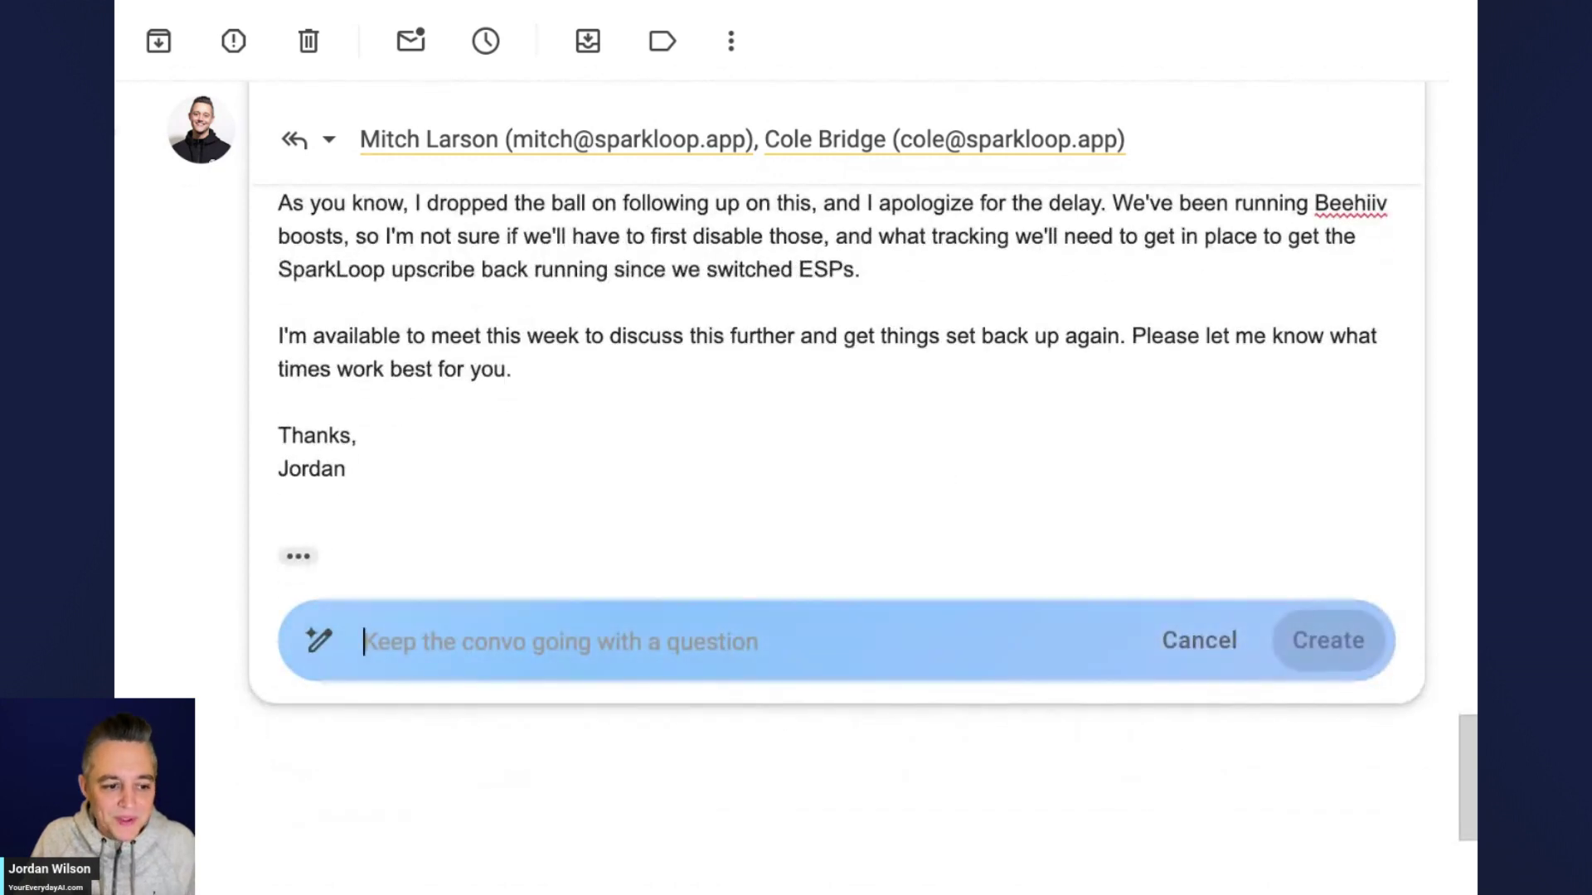